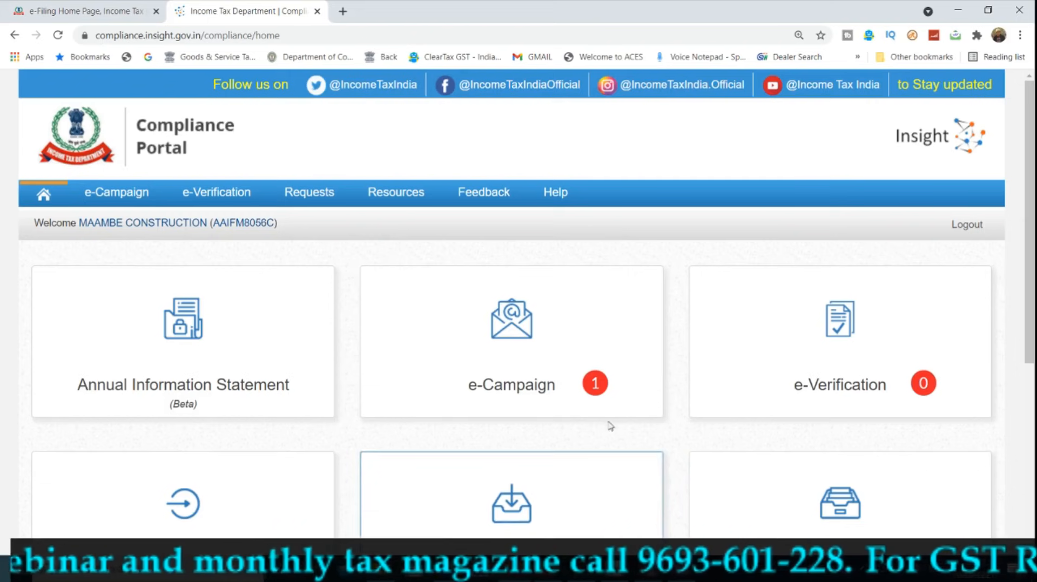
Step: Open the e-Campaign section and go to the pending Significant Transactions campaign for F.Y. 2020-21
{"action": "left_click", "coordinate": [537, 366]}
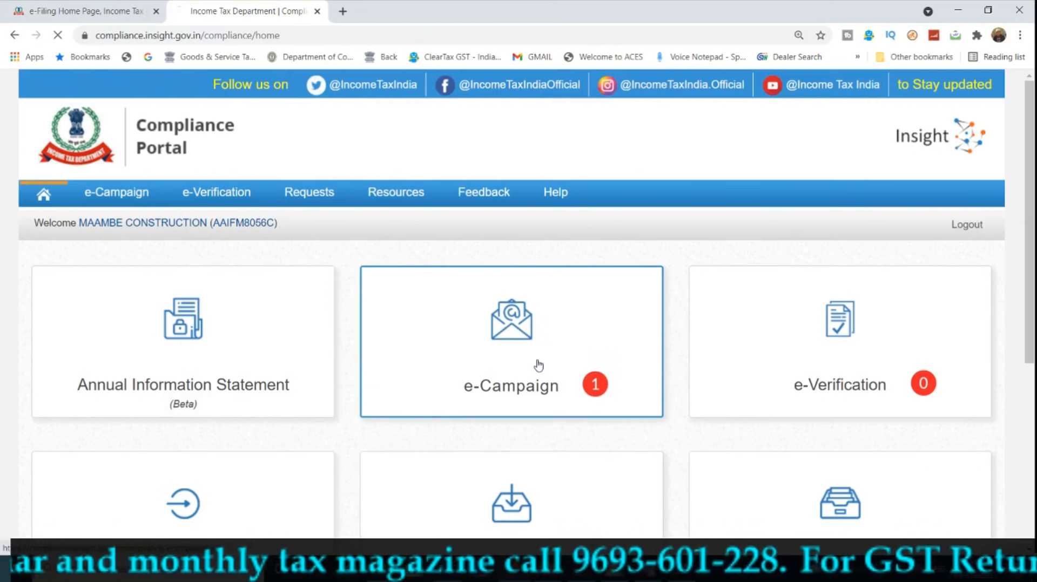
{"action": "scroll", "coordinate": [537, 366], "scroll_direction": "down", "scroll_amount": 2}
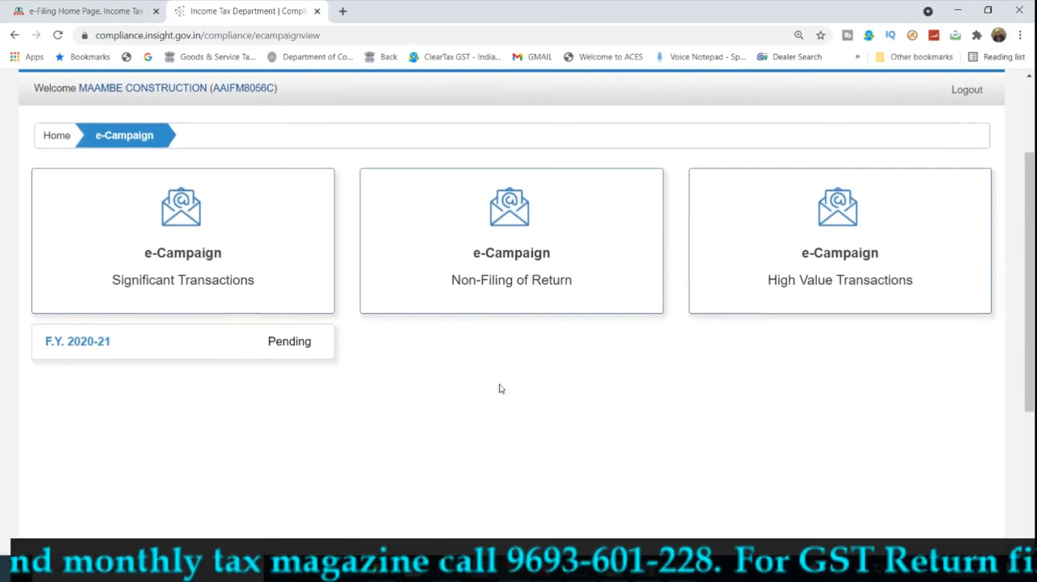
{"action": "left_click", "coordinate": [79, 355]}
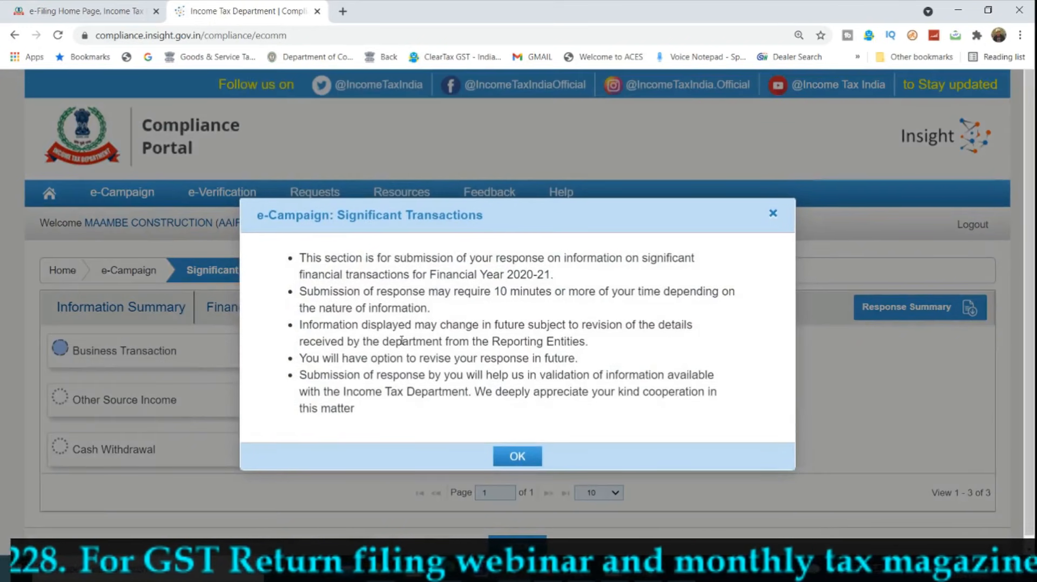
Step: Enlarge the page, read the Significant Transactions notice while highlighting its key phrases, and accept it
{"action": "key", "text": "ctrl+plus"}
{"action": "key", "text": "ctrl+plus"}
{"action": "key", "text": "ctrl+plus"}
{"action": "key", "text": "ctrl+plus"}
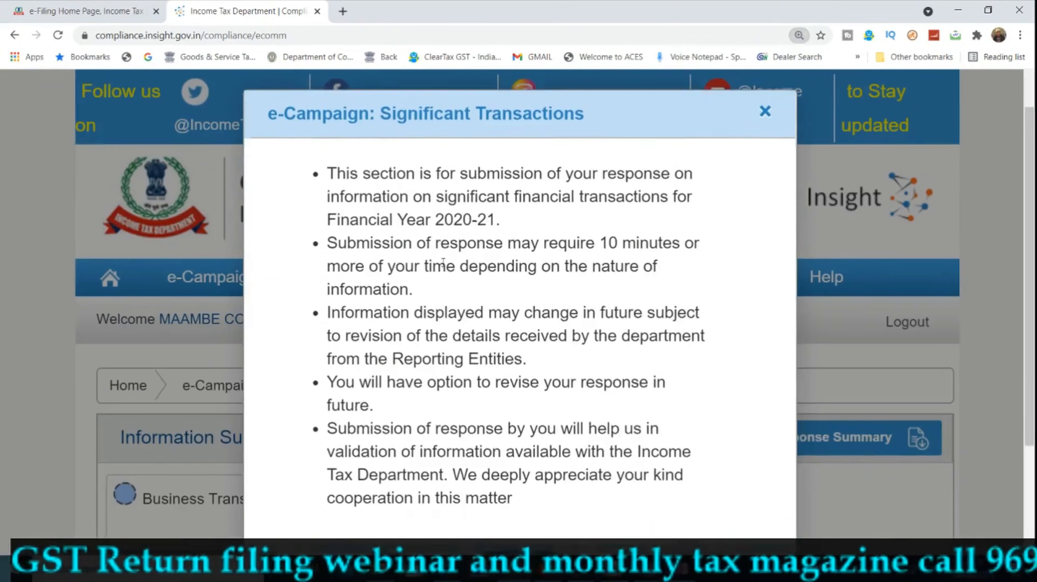
{"action": "scroll", "coordinate": [458, 313], "scroll_direction": "down", "scroll_amount": 2}
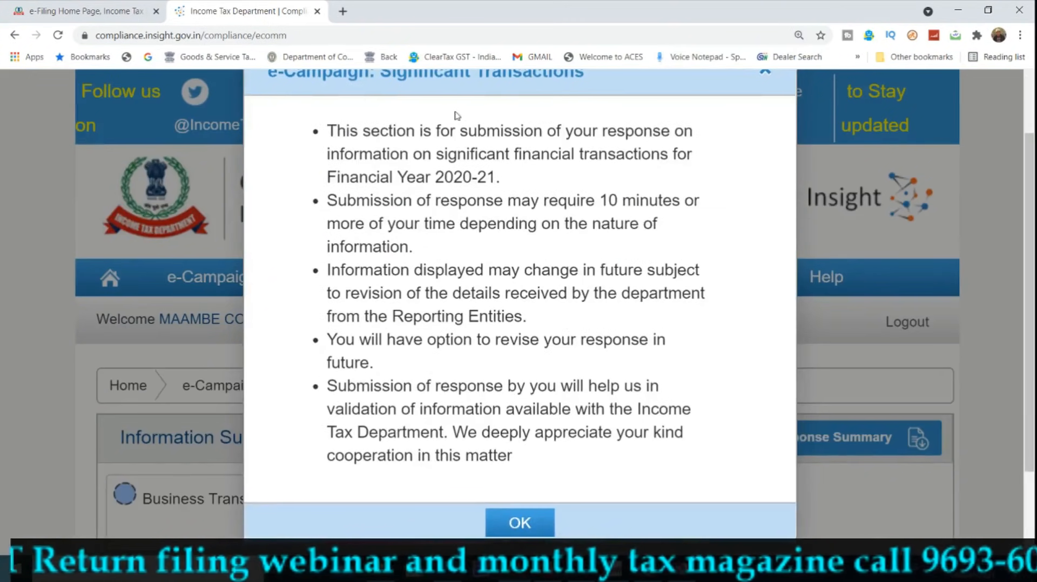
{"action": "left_click_drag", "start_coordinate": [477, 129], "coordinate": [660, 131]}
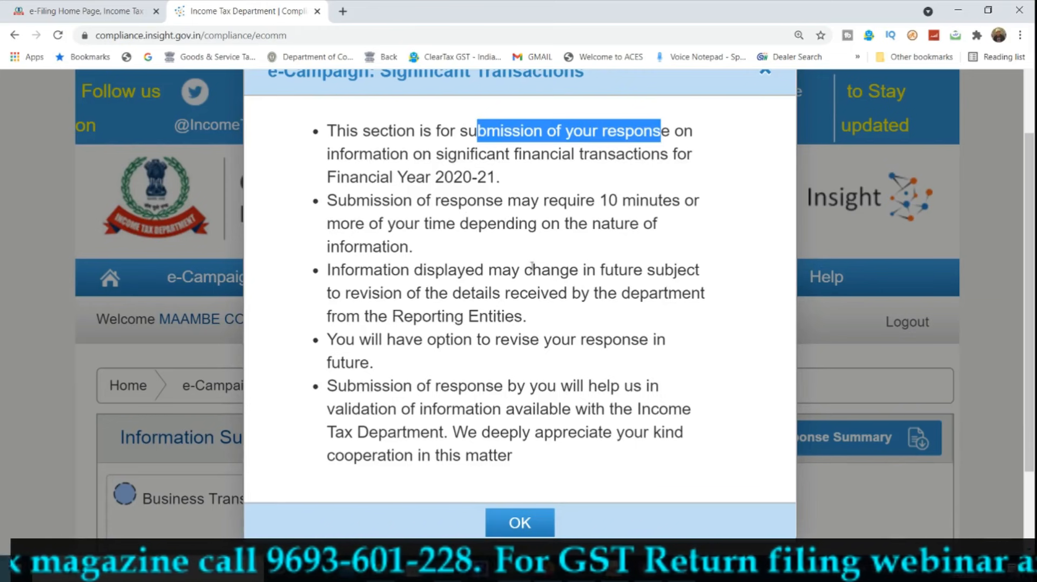
{"action": "left_click_drag", "start_coordinate": [542, 270], "coordinate": [692, 276]}
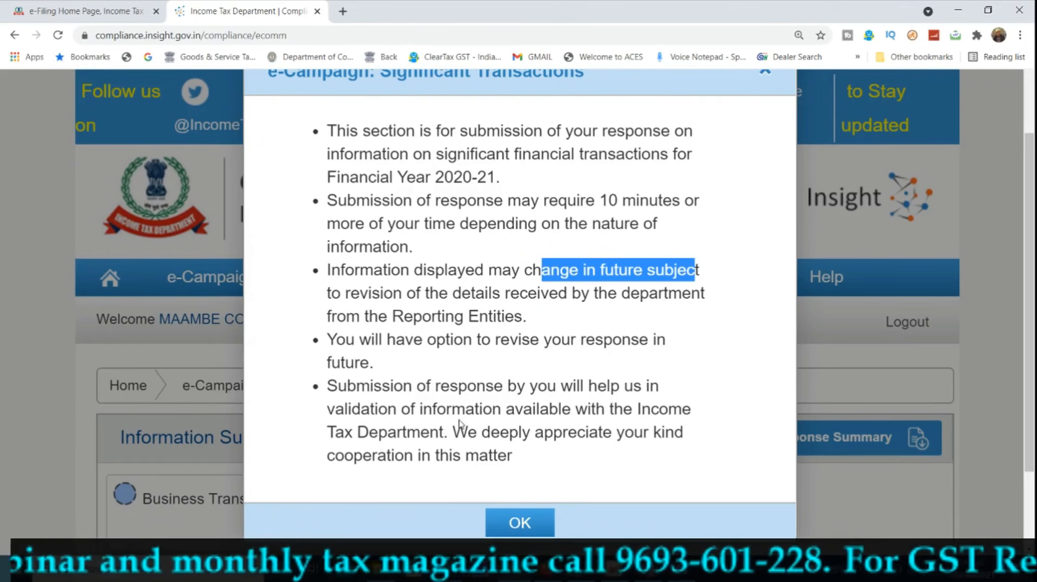
{"action": "left_click", "coordinate": [619, 420]}
{"action": "left_click_drag", "start_coordinate": [327, 431], "coordinate": [432, 436]}
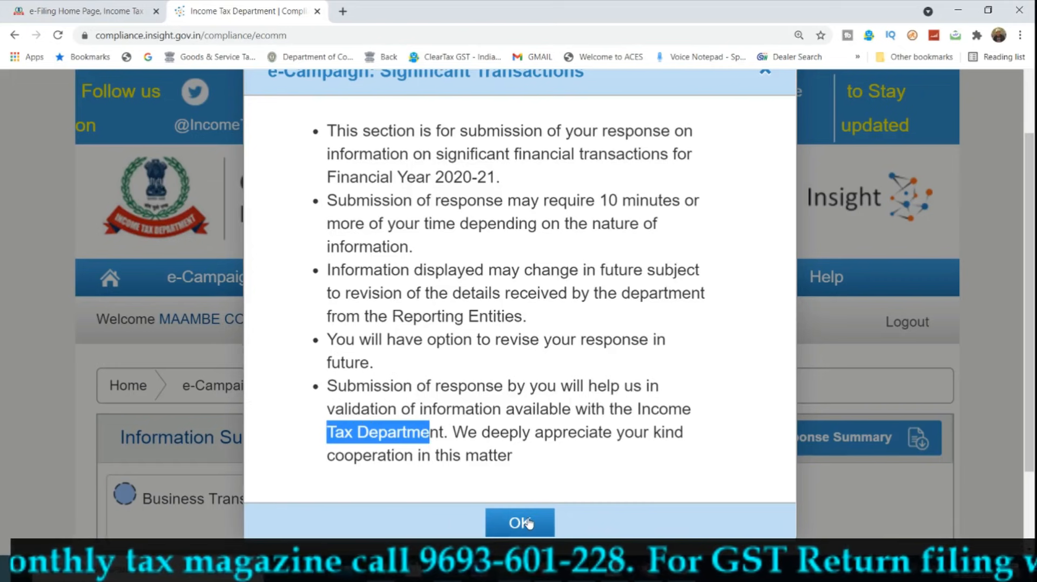
{"action": "left_click", "coordinate": [519, 523]}
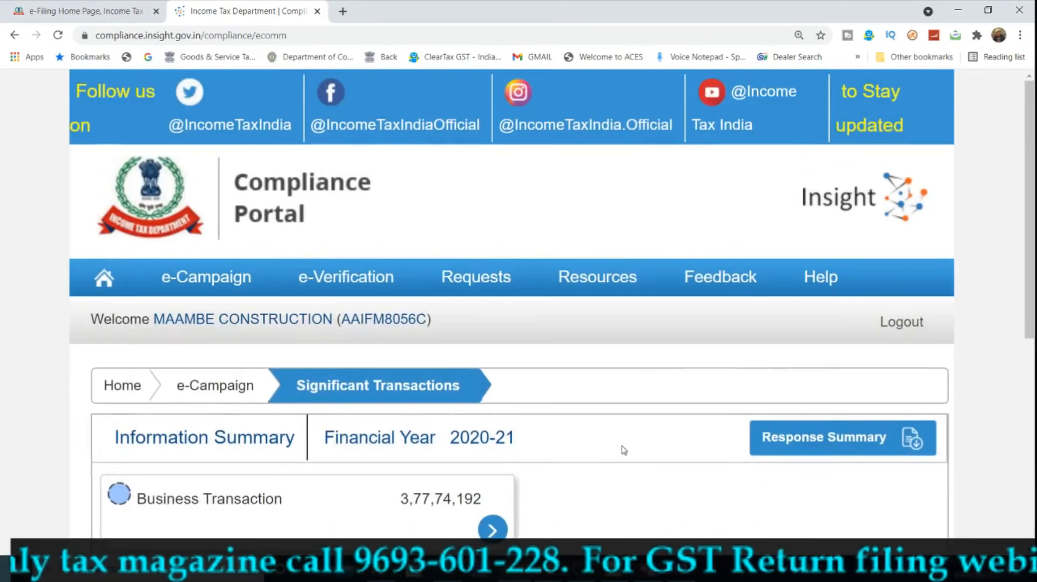
Step: Review the Information Summary categories for Financial Year 2020-21 and set the list to 150 entries per page
{"action": "scroll", "coordinate": [620, 451], "scroll_direction": "down", "scroll_amount": 3}
{"action": "scroll", "coordinate": [623, 450], "scroll_direction": "down", "scroll_amount": 2}
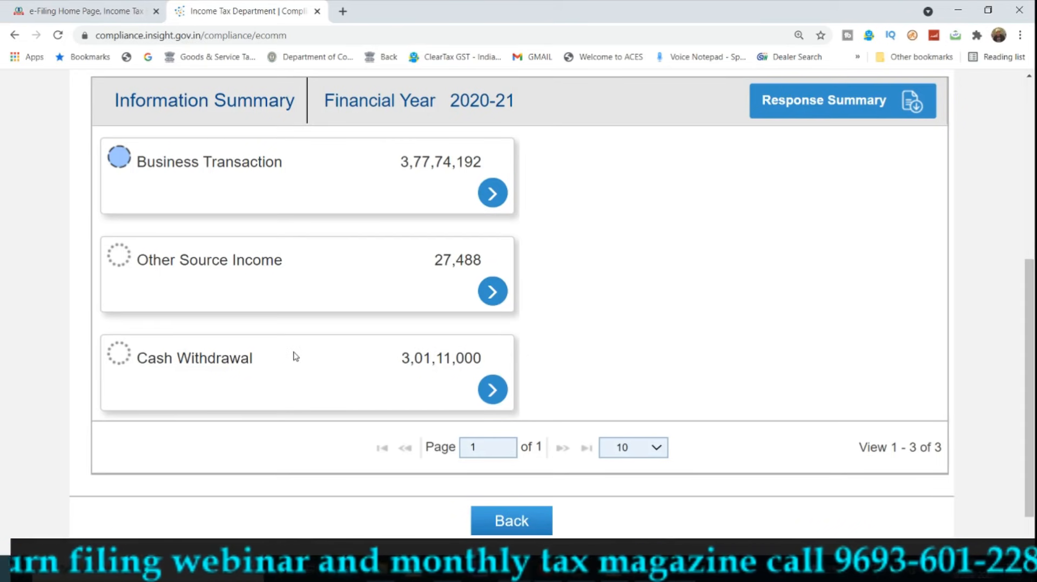
{"action": "left_click", "coordinate": [628, 450]}
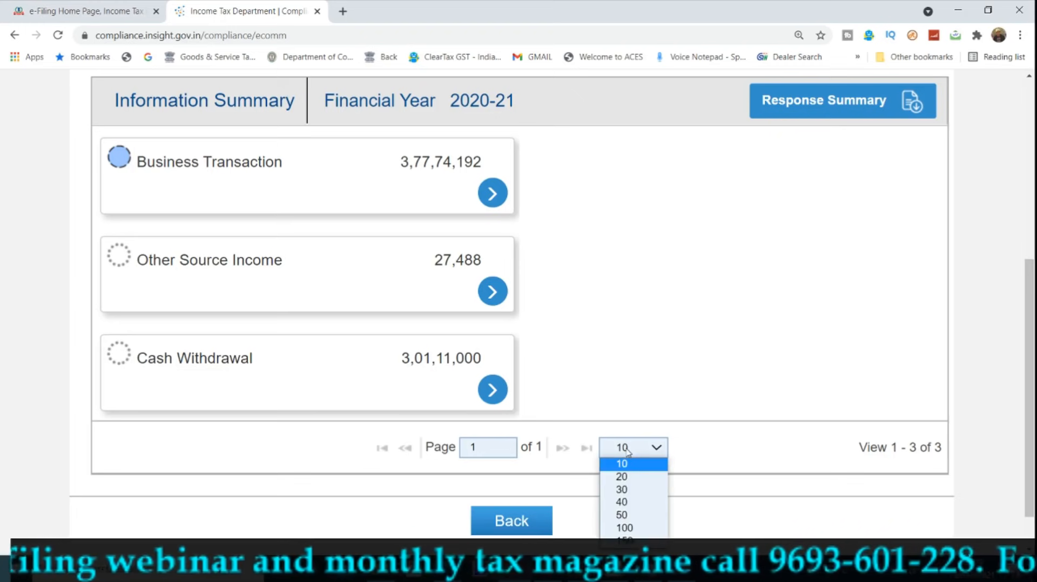
{"action": "left_click", "coordinate": [624, 540]}
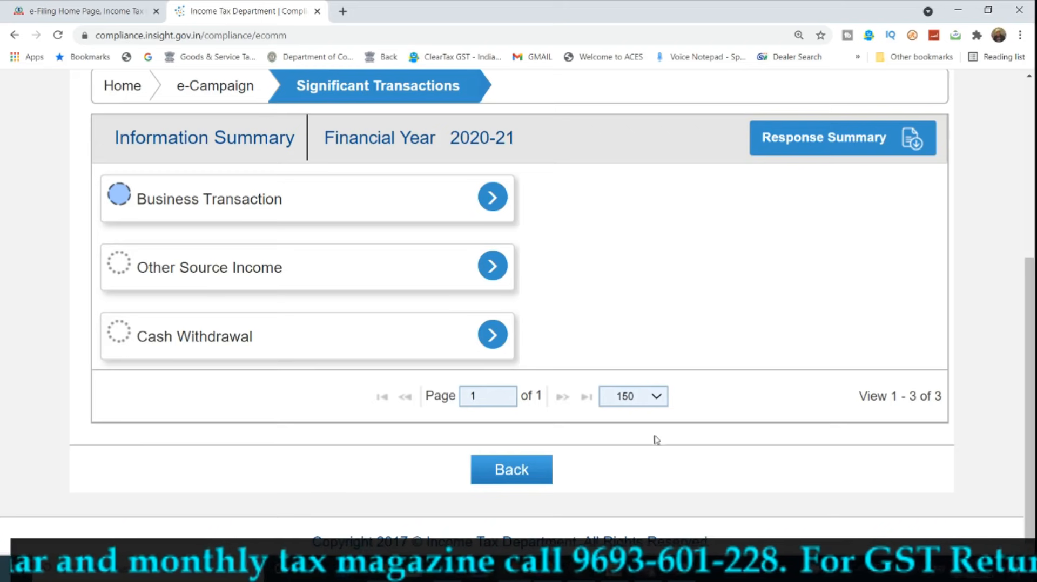
Step: Switch to OneNote and handwrite an underlined "26AS" on a blank area of the page
{"action": "key", "text": "alt+Tab"}
{"action": "scroll", "coordinate": [519, 276], "scroll_direction": "down", "scroll_amount": 6}
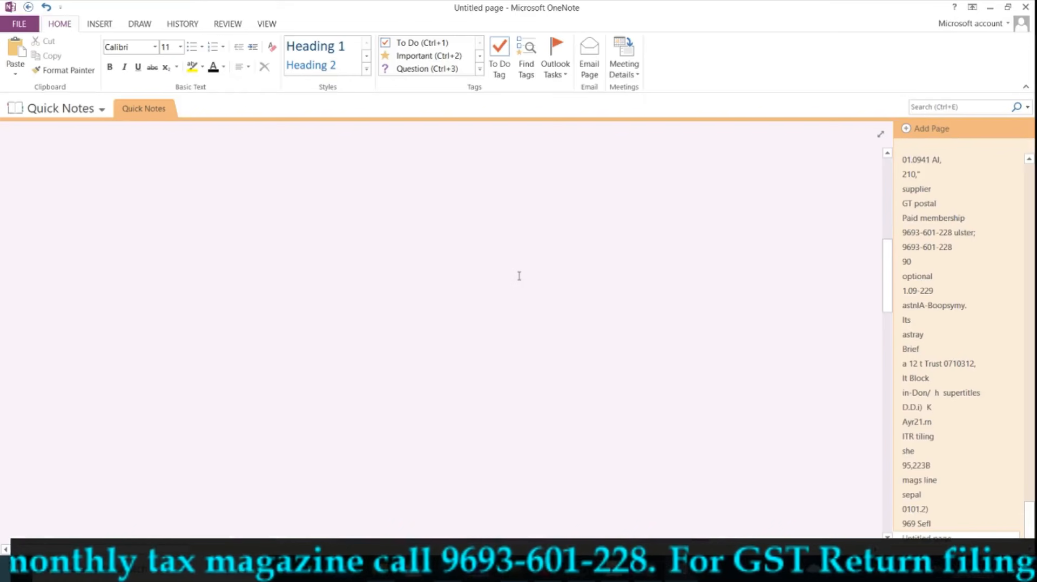
{"action": "left_click_drag", "start_coordinate": [190, 289], "coordinate": [232, 311]}
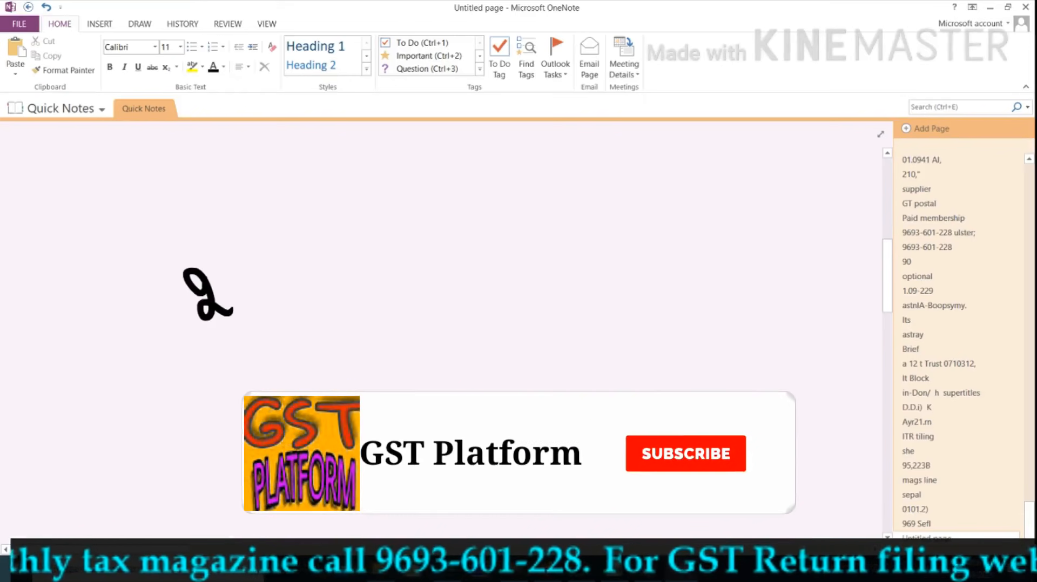
{"action": "left_click_drag", "start_coordinate": [225, 266], "coordinate": [232, 286]}
{"action": "mouse_move", "coordinate": [244, 259]}
{"action": "left_mouse_down"}
{"action": "mouse_move", "coordinate": [260, 283]}
{"action": "mouse_move", "coordinate": [283, 260]}
{"action": "mouse_move", "coordinate": [257, 314]}
{"action": "left_mouse_up"}
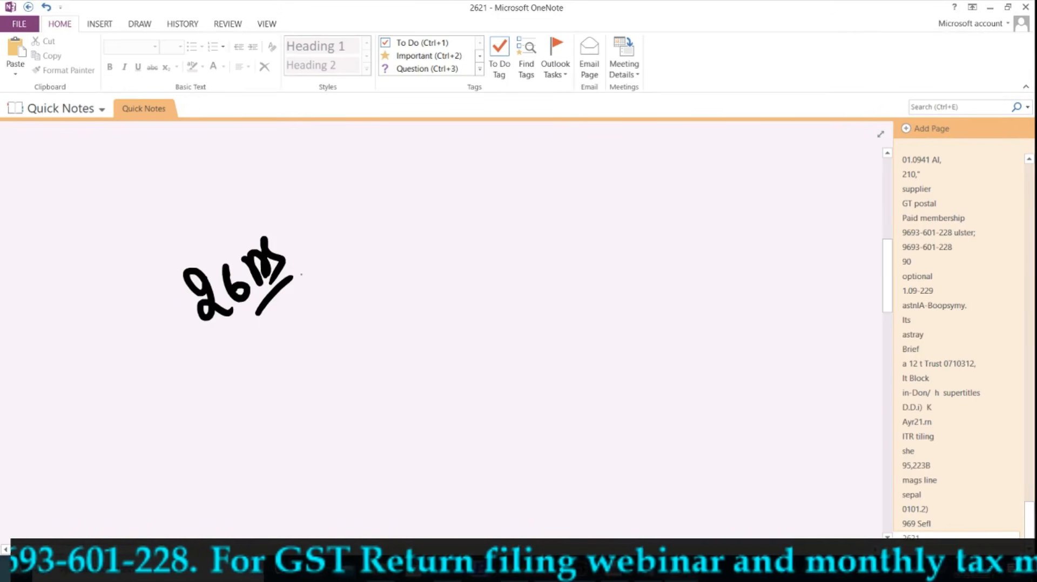
{"action": "left_click", "coordinate": [521, 571]}
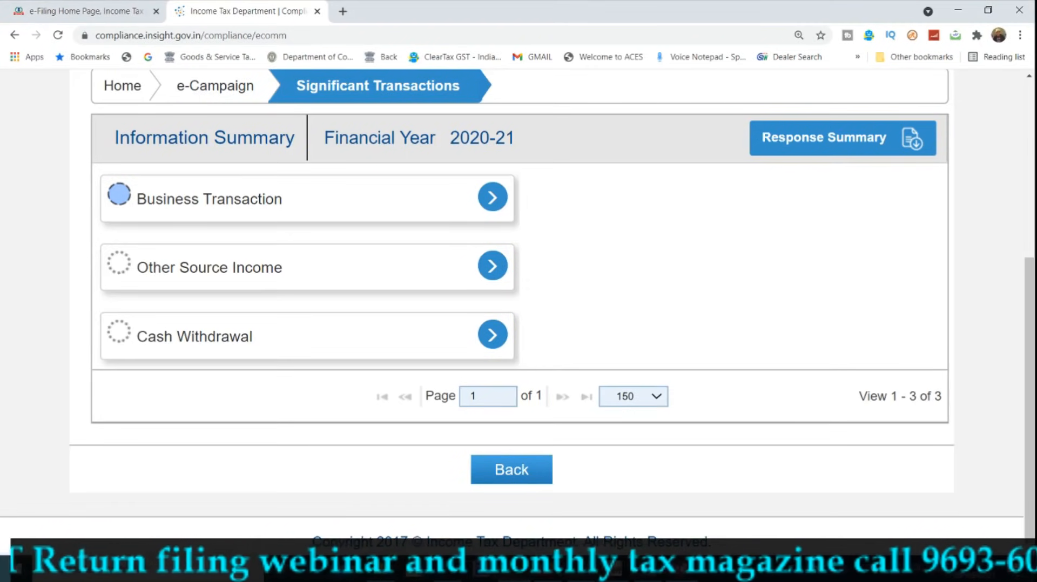
Step: Switch back to OneNote and handwrite a second note to the right of "26AS"
{"action": "left_click", "coordinate": [581, 572]}
{"action": "scroll", "coordinate": [565, 385], "scroll_direction": "down", "scroll_amount": 3}
{"action": "scroll", "coordinate": [565, 384], "scroll_direction": "up", "scroll_amount": 3}
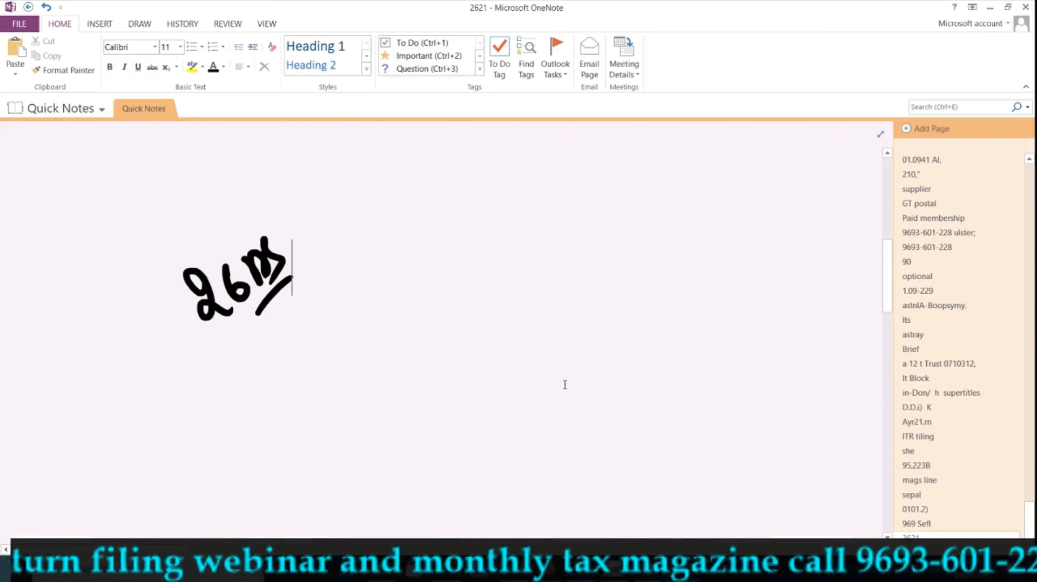
{"action": "mouse_move", "coordinate": [390, 315]}
{"action": "left_mouse_down"}
{"action": "mouse_move", "coordinate": [385, 326]}
{"action": "mouse_move", "coordinate": [399, 348]}
{"action": "left_mouse_up"}
{"action": "mouse_move", "coordinate": [427, 302]}
{"action": "left_mouse_down"}
{"action": "mouse_move", "coordinate": [417, 324]}
{"action": "mouse_move", "coordinate": [432, 318]}
{"action": "left_mouse_up"}
{"action": "left_click_drag", "start_coordinate": [438, 286], "coordinate": [442, 319]}
{"action": "mouse_move", "coordinate": [457, 276]}
{"action": "left_mouse_down"}
{"action": "mouse_move", "coordinate": [471, 295]}
{"action": "mouse_move", "coordinate": [465, 306]}
{"action": "left_mouse_up"}
{"action": "mouse_move", "coordinate": [489, 284]}
{"action": "left_mouse_down"}
{"action": "mouse_move", "coordinate": [504, 267]}
{"action": "mouse_move", "coordinate": [528, 273]}
{"action": "mouse_move", "coordinate": [546, 249]}
{"action": "mouse_move", "coordinate": [555, 254]}
{"action": "left_mouse_up"}
{"action": "left_click_drag", "start_coordinate": [570, 244], "coordinate": [602, 237]}
{"action": "mouse_move", "coordinate": [599, 212]}
{"action": "left_mouse_down"}
{"action": "mouse_move", "coordinate": [616, 231]}
{"action": "mouse_move", "coordinate": [621, 211]}
{"action": "mouse_move", "coordinate": [633, 231]}
{"action": "left_mouse_up"}
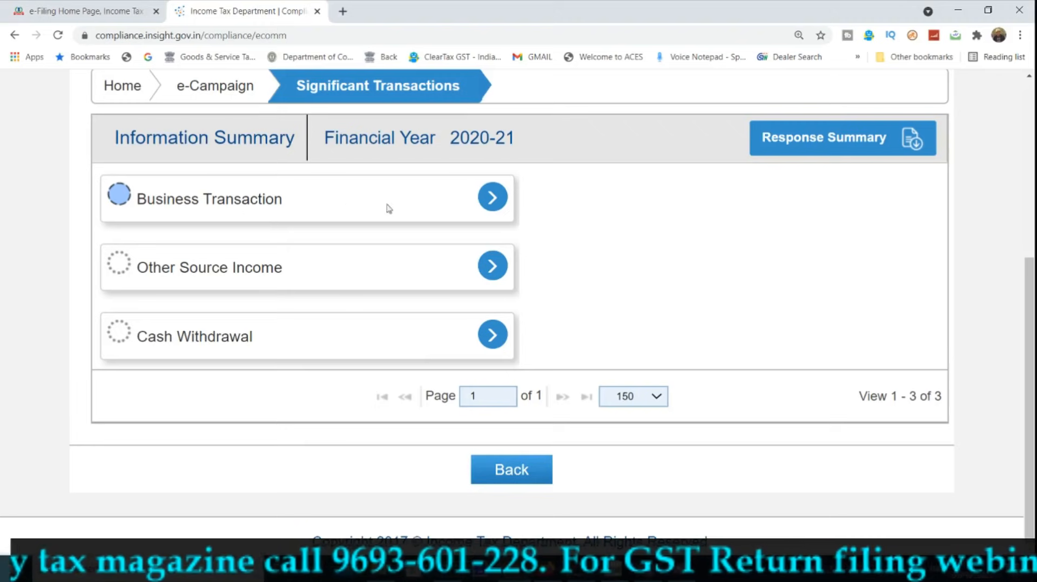
Step: In the Compliance Portal, open the Business Transaction details and highlight the first entry's contract payment description, Section 194C and TDS Form 26Q
{"action": "left_click", "coordinate": [492, 197]}
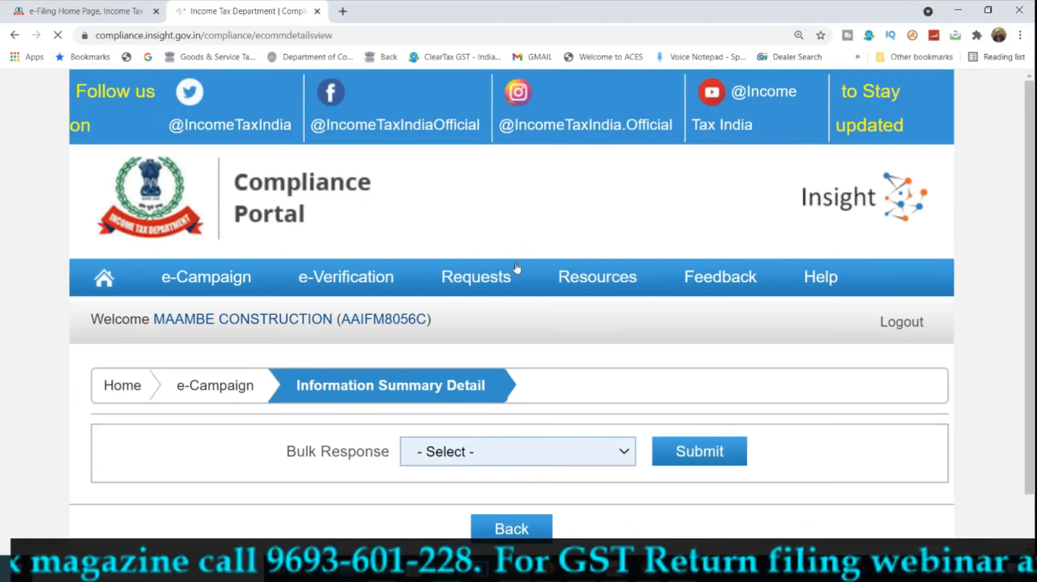
{"action": "scroll", "coordinate": [513, 370], "scroll_direction": "down", "scroll_amount": 3}
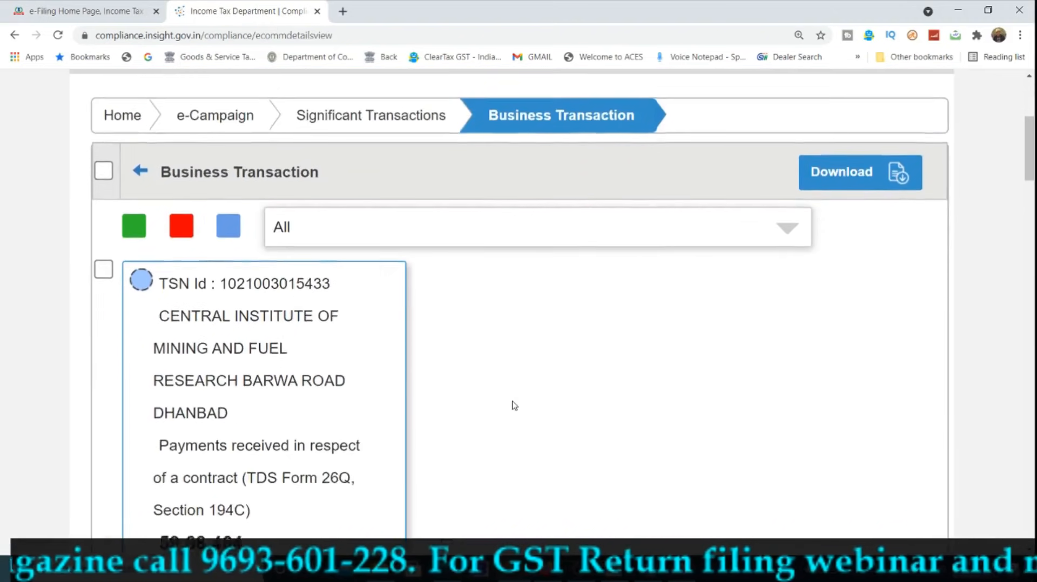
{"action": "scroll", "coordinate": [514, 405], "scroll_direction": "down", "scroll_amount": 2}
{"action": "scroll", "coordinate": [514, 404], "scroll_direction": "up", "scroll_amount": 1}
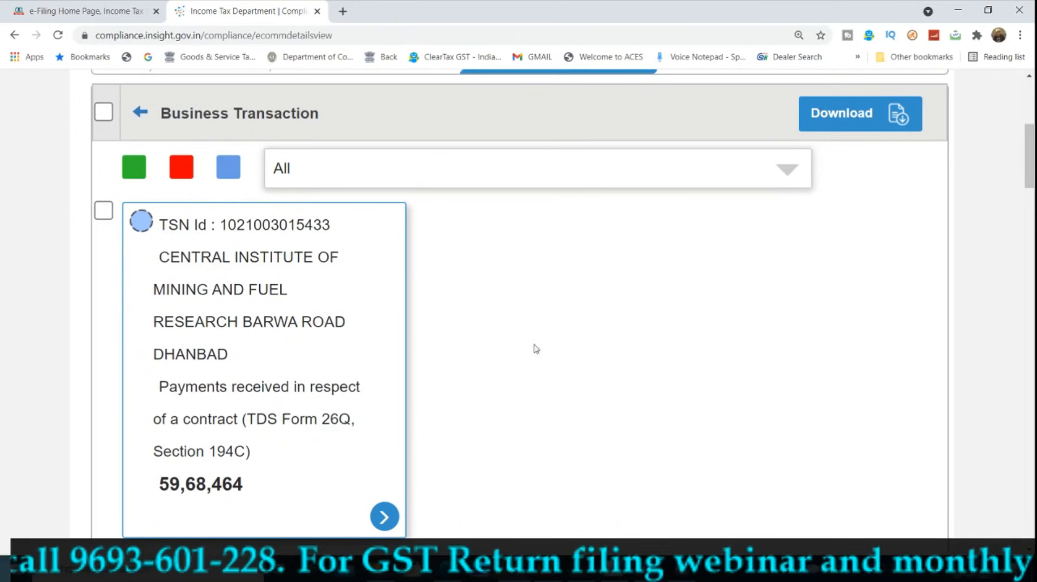
{"action": "scroll", "coordinate": [359, 342], "scroll_direction": "down", "scroll_amount": 1}
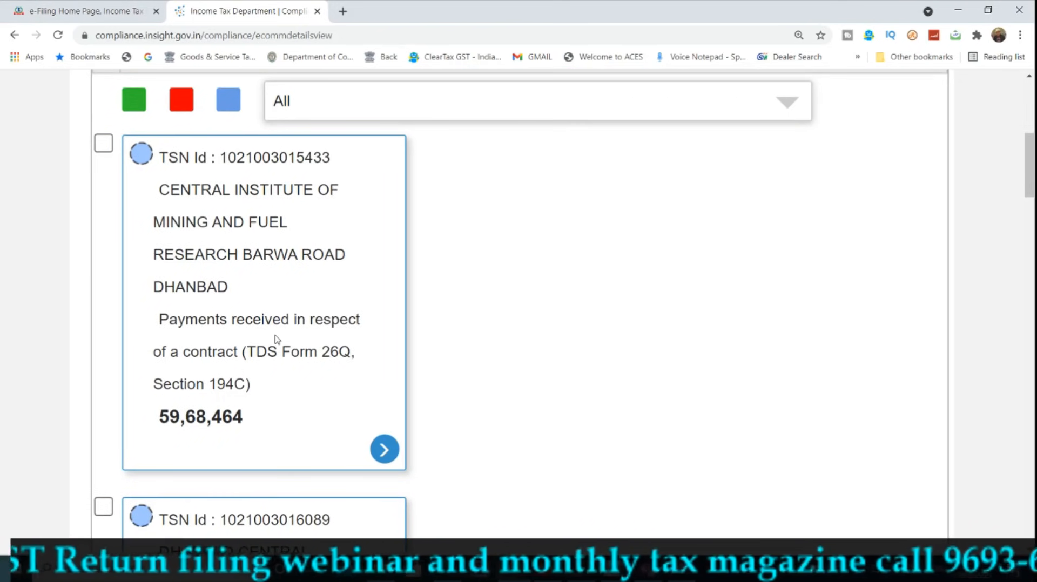
{"action": "left_click_drag", "start_coordinate": [161, 319], "coordinate": [340, 319]}
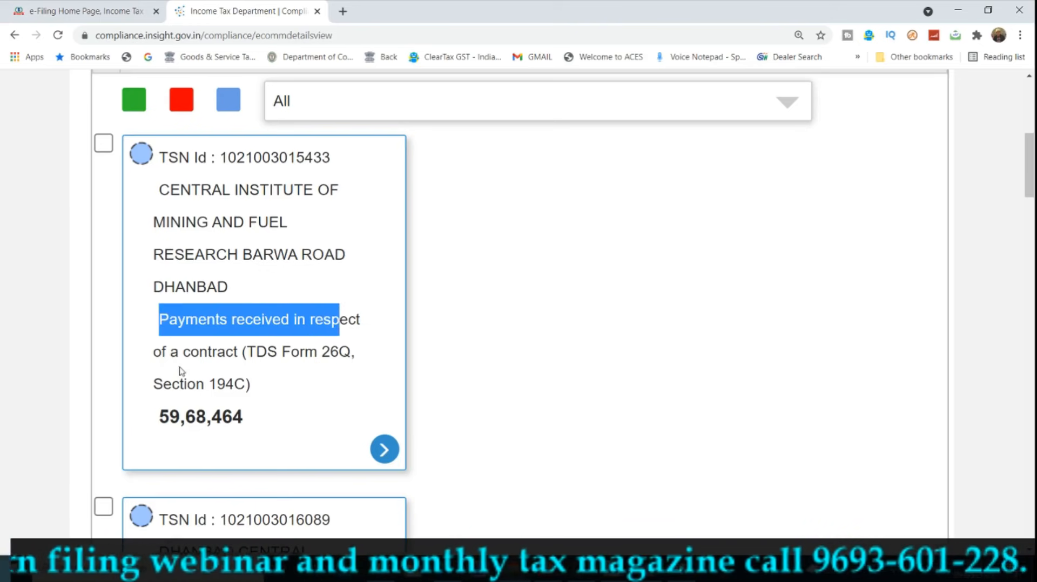
{"action": "left_click_drag", "start_coordinate": [211, 385], "coordinate": [255, 394]}
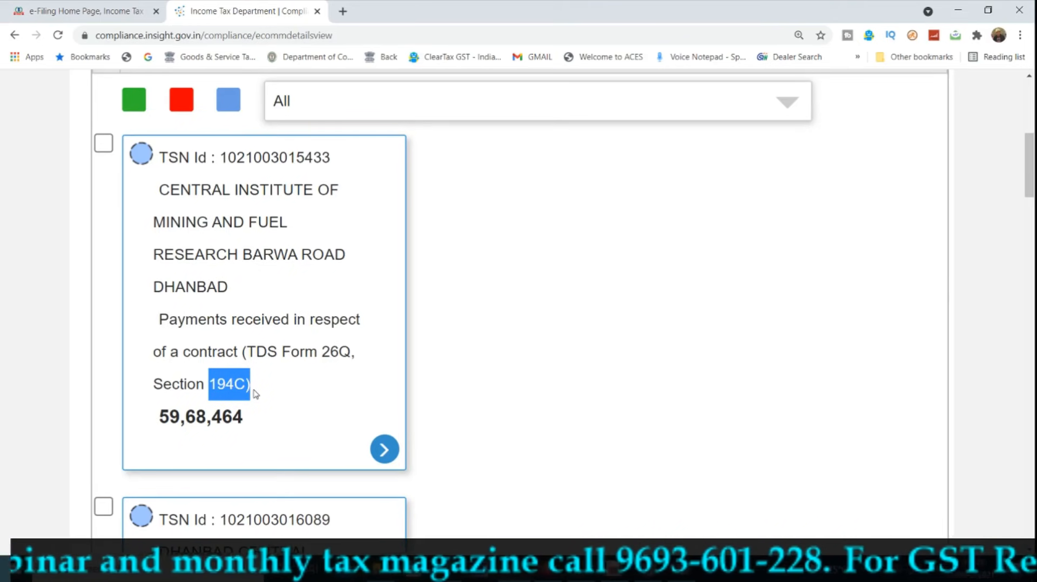
{"action": "left_click_drag", "start_coordinate": [248, 352], "coordinate": [347, 354]}
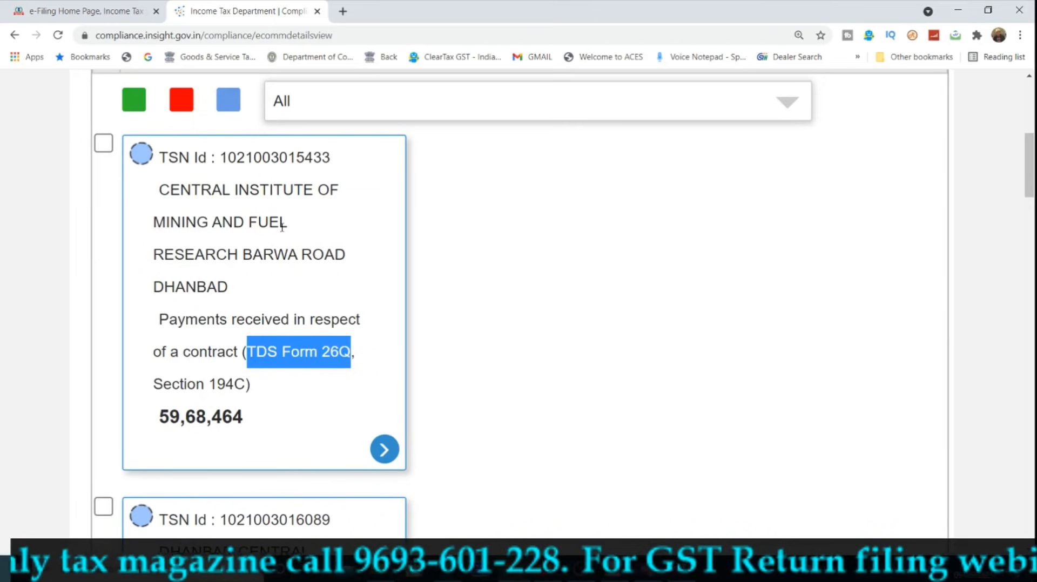
Step: Examine the other contract payment entries, then highlight the description and amount of the turnover reported in GSTR 1
{"action": "scroll", "coordinate": [282, 226], "scroll_direction": "down", "scroll_amount": 6}
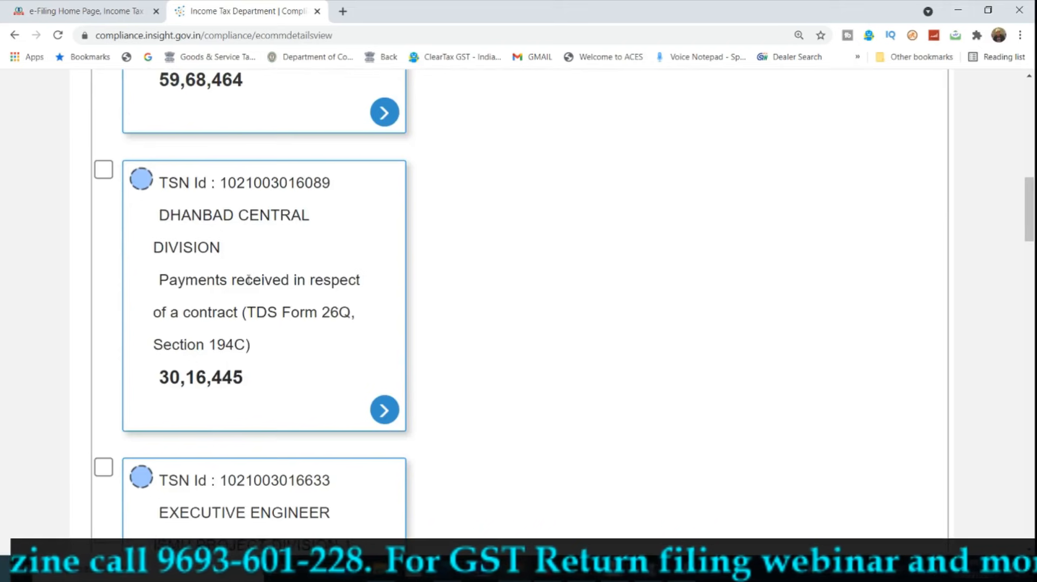
{"action": "scroll", "coordinate": [248, 280], "scroll_direction": "down", "scroll_amount": 4}
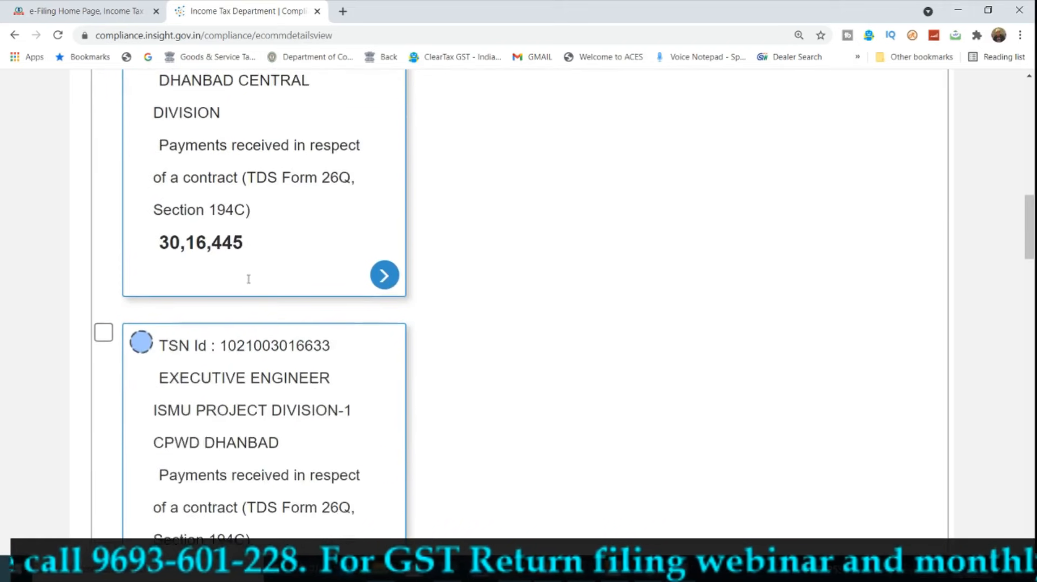
{"action": "scroll", "coordinate": [249, 283], "scroll_direction": "down", "scroll_amount": 5}
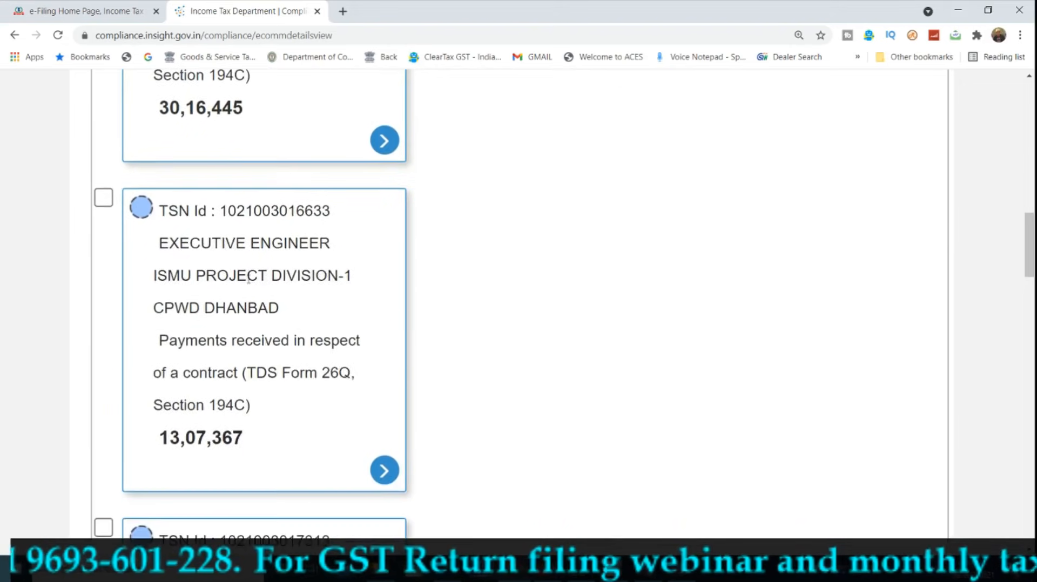
{"action": "scroll", "coordinate": [249, 284], "scroll_direction": "down", "scroll_amount": 7}
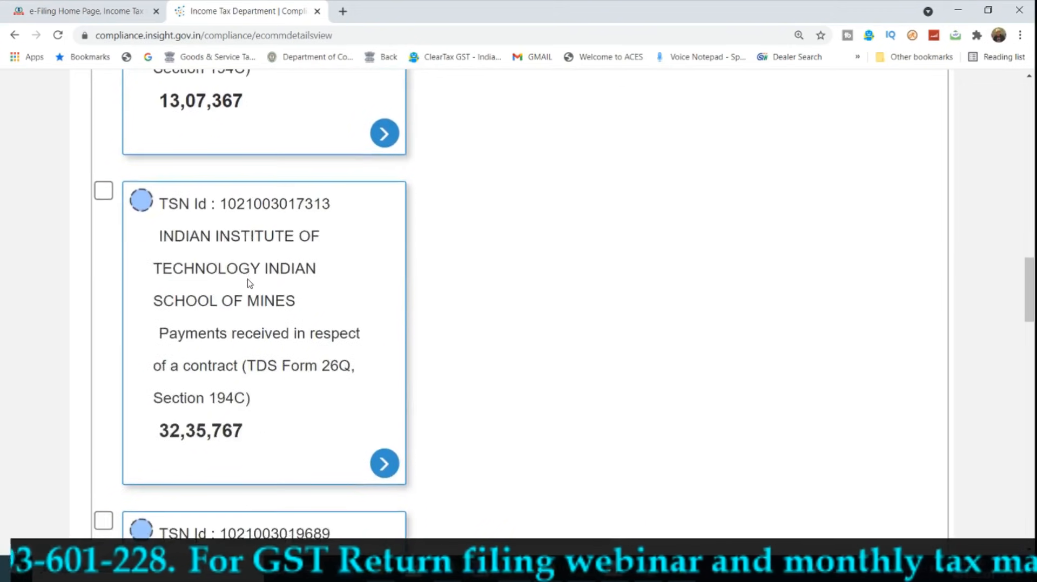
{"action": "scroll", "coordinate": [249, 283], "scroll_direction": "down", "scroll_amount": 5}
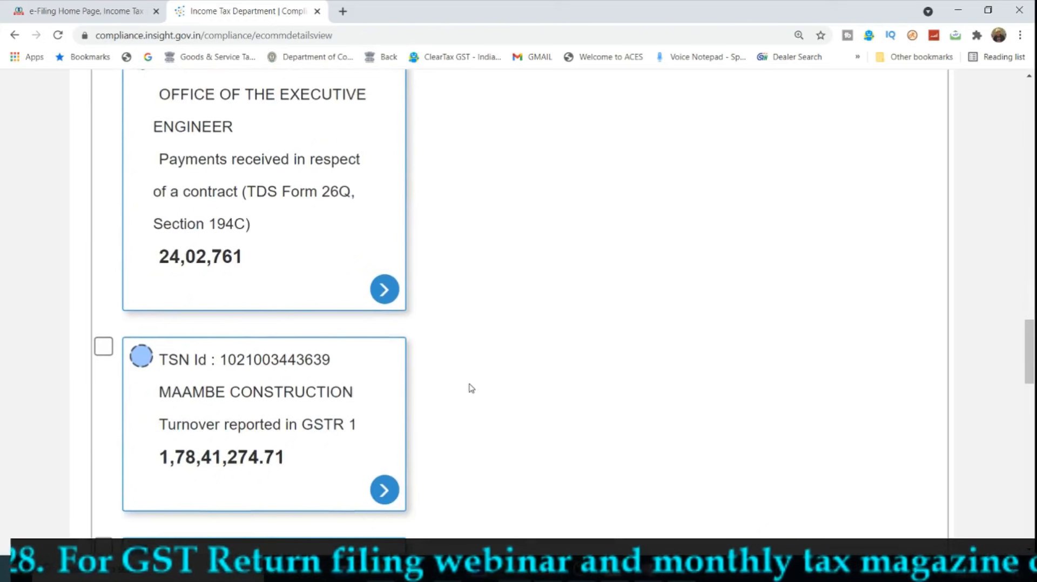
{"action": "scroll", "coordinate": [471, 388], "scroll_direction": "down", "scroll_amount": 1}
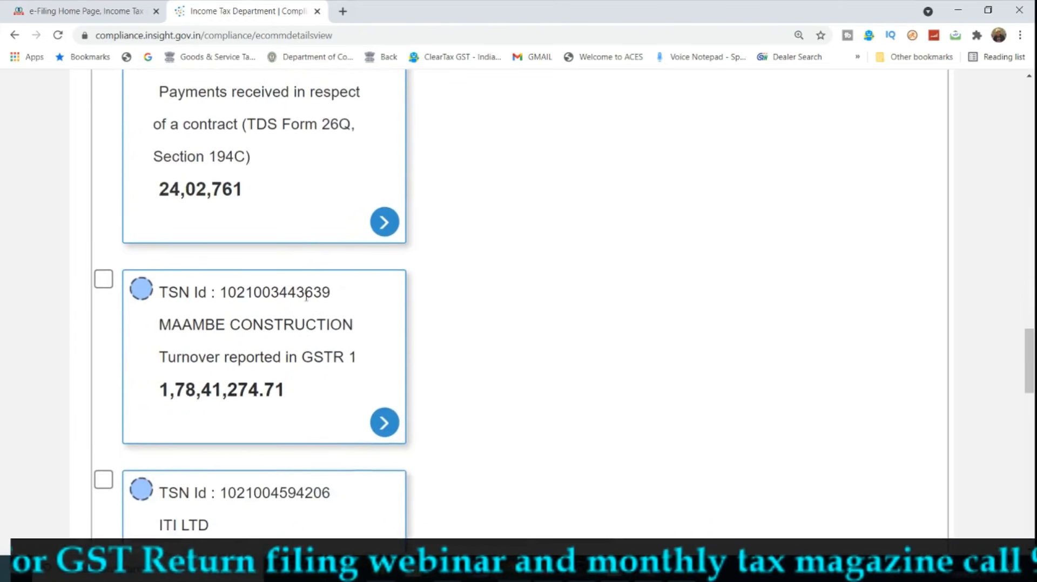
{"action": "left_click_drag", "start_coordinate": [161, 357], "coordinate": [351, 357]}
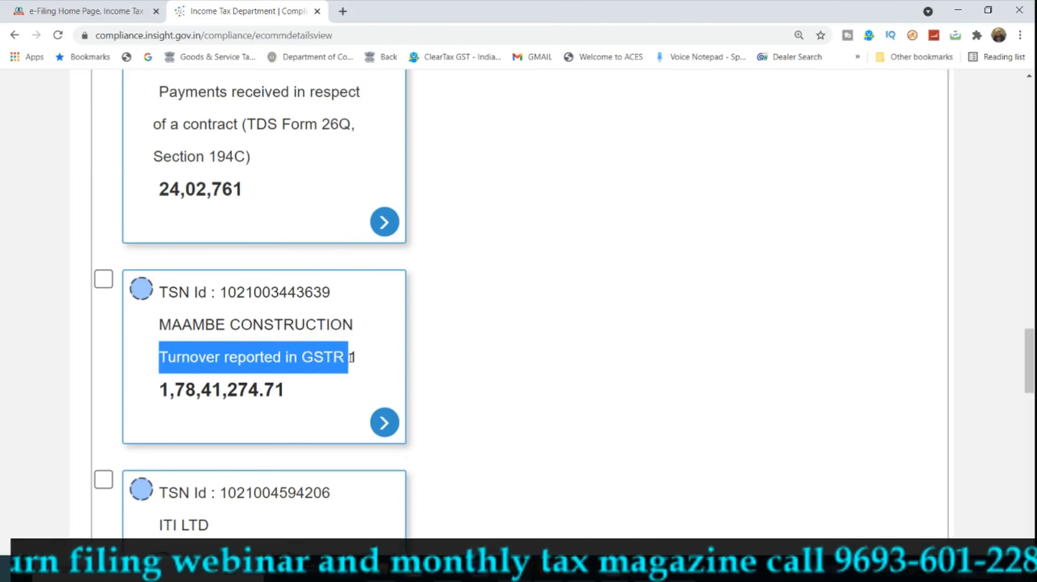
{"action": "left_click_drag", "start_coordinate": [159, 389], "coordinate": [304, 388]}
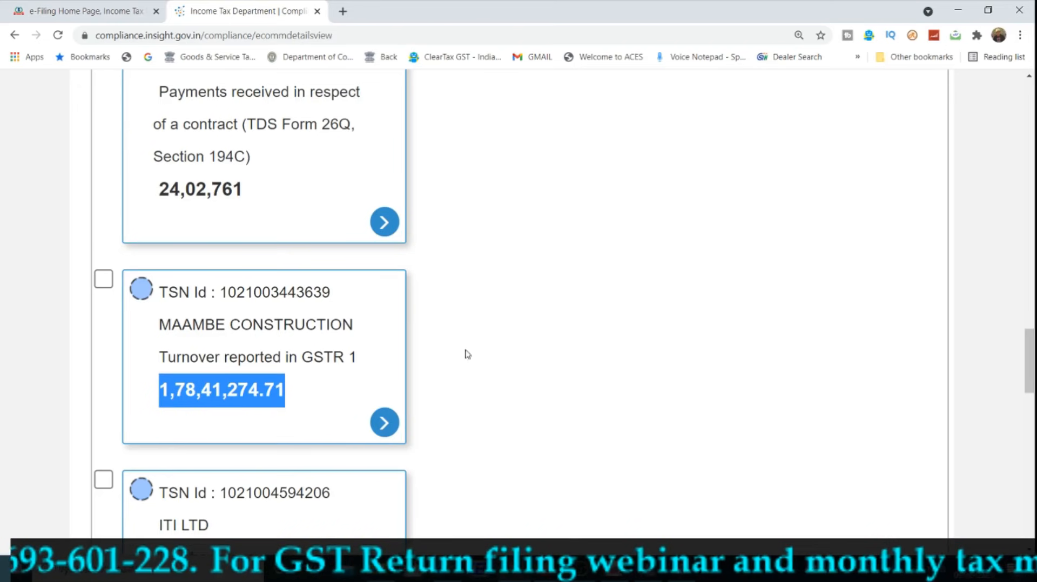
Step: Highlight the description of the ITI LTD entry, covering purchases or supplies received as per GSTR 1 of suppliers
{"action": "left_click", "coordinate": [522, 334]}
{"action": "scroll", "coordinate": [522, 334], "scroll_direction": "down", "scroll_amount": 3}
{"action": "scroll", "coordinate": [523, 337], "scroll_direction": "down", "scroll_amount": 1}
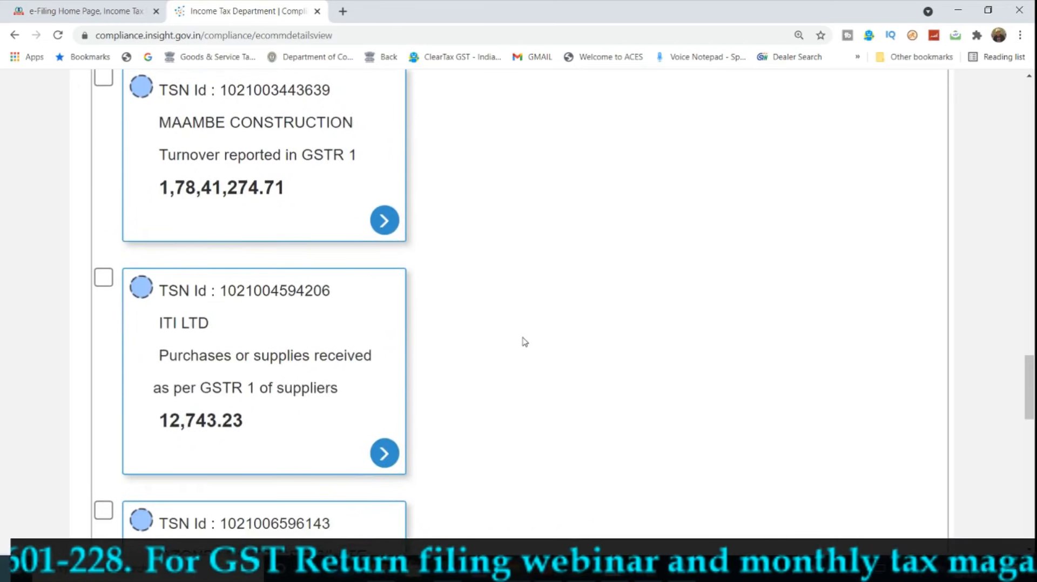
{"action": "scroll", "coordinate": [516, 351], "scroll_direction": "down", "scroll_amount": 1}
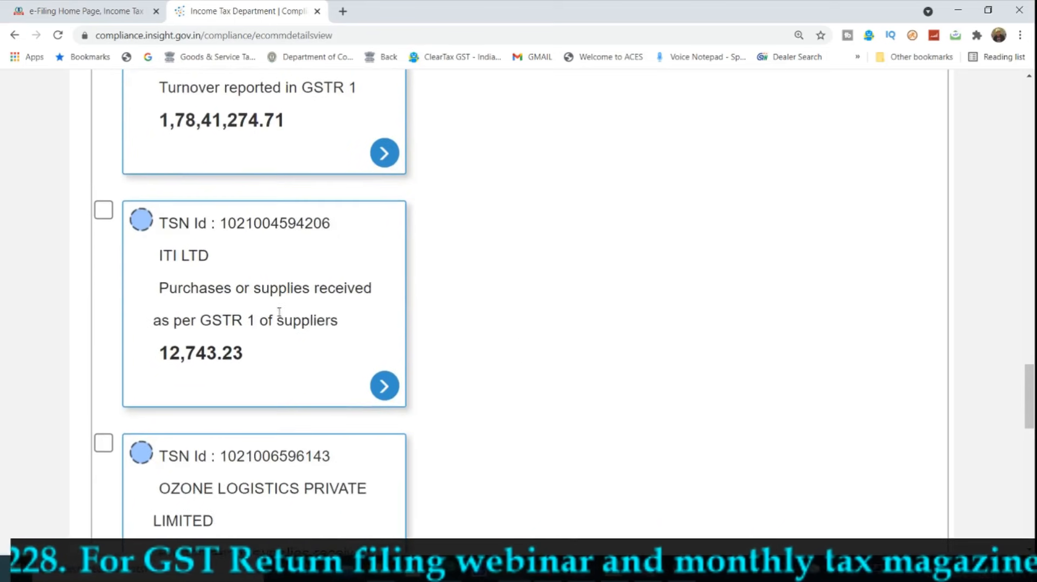
{"action": "left_click_drag", "start_coordinate": [215, 288], "coordinate": [356, 303]}
{"action": "left_click_drag", "start_coordinate": [169, 321], "coordinate": [346, 329]}
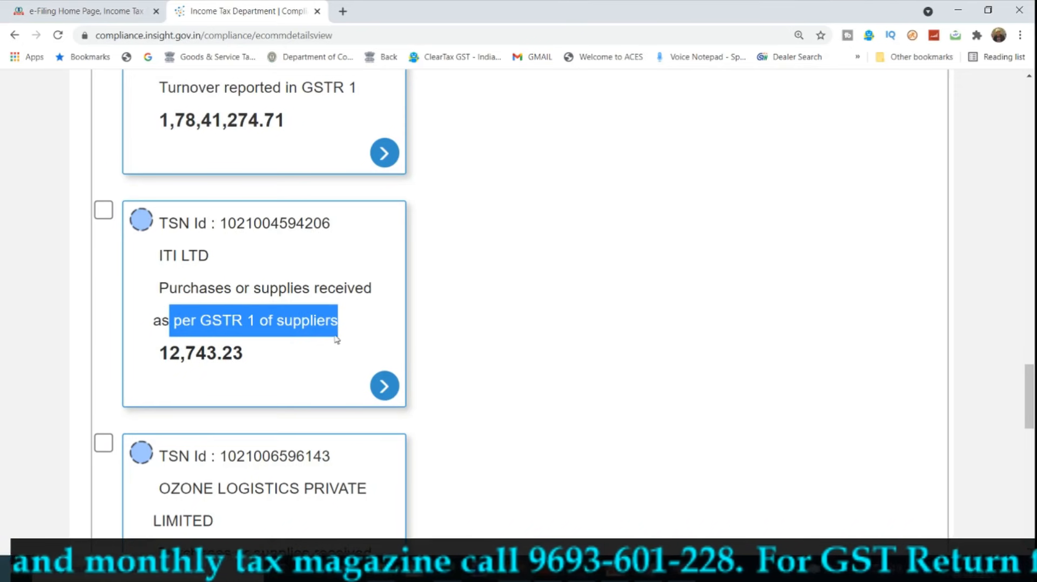
Step: Expand the ITI LTD entry's response options and examine choices A to E alongside its description
{"action": "left_click", "coordinate": [326, 358]}
{"action": "left_click", "coordinate": [381, 386]}
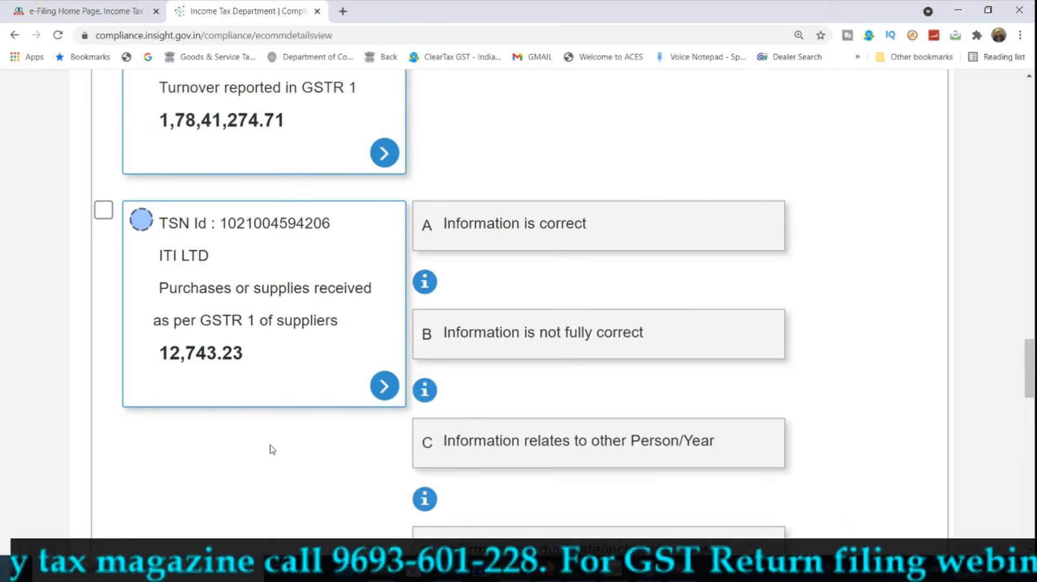
{"action": "scroll", "coordinate": [273, 455], "scroll_direction": "down", "scroll_amount": 3}
{"action": "scroll", "coordinate": [272, 454], "scroll_direction": "up", "scroll_amount": 2}
{"action": "scroll", "coordinate": [273, 455], "scroll_direction": "up", "scroll_amount": 1}
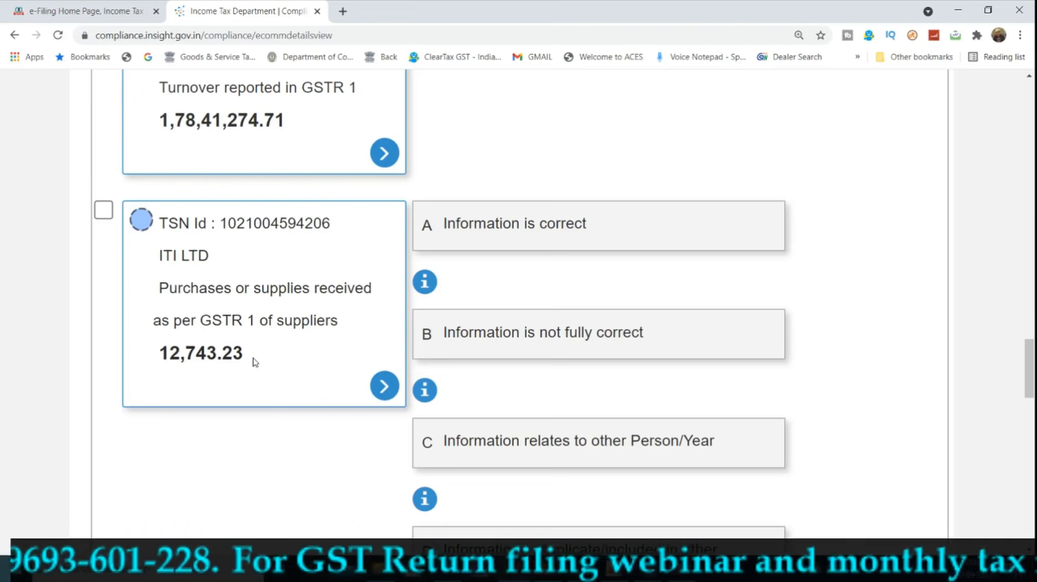
{"action": "scroll", "coordinate": [255, 362], "scroll_direction": "down", "scroll_amount": 9}
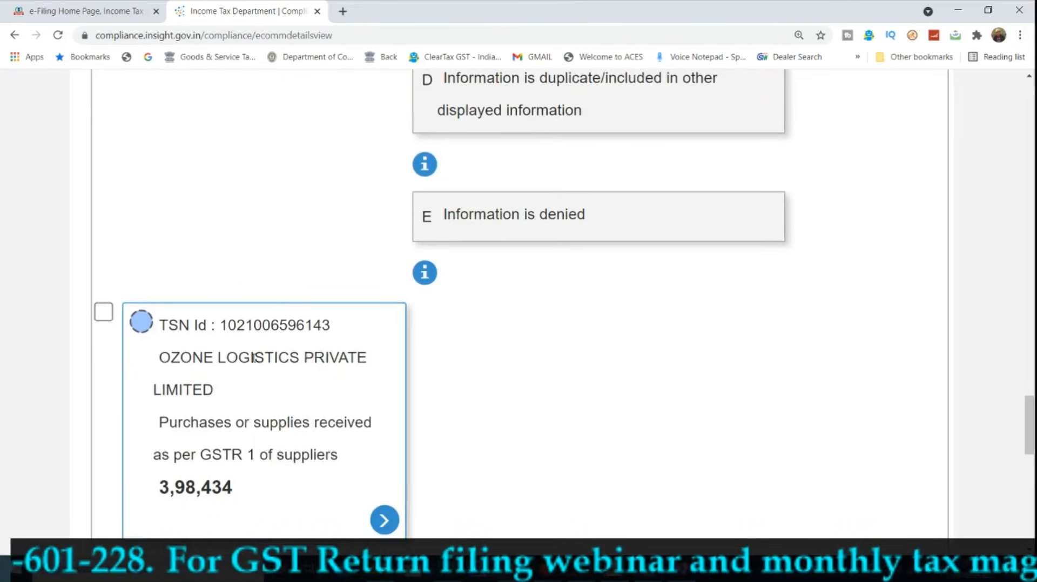
{"action": "scroll", "coordinate": [254, 358], "scroll_direction": "up", "scroll_amount": 9}
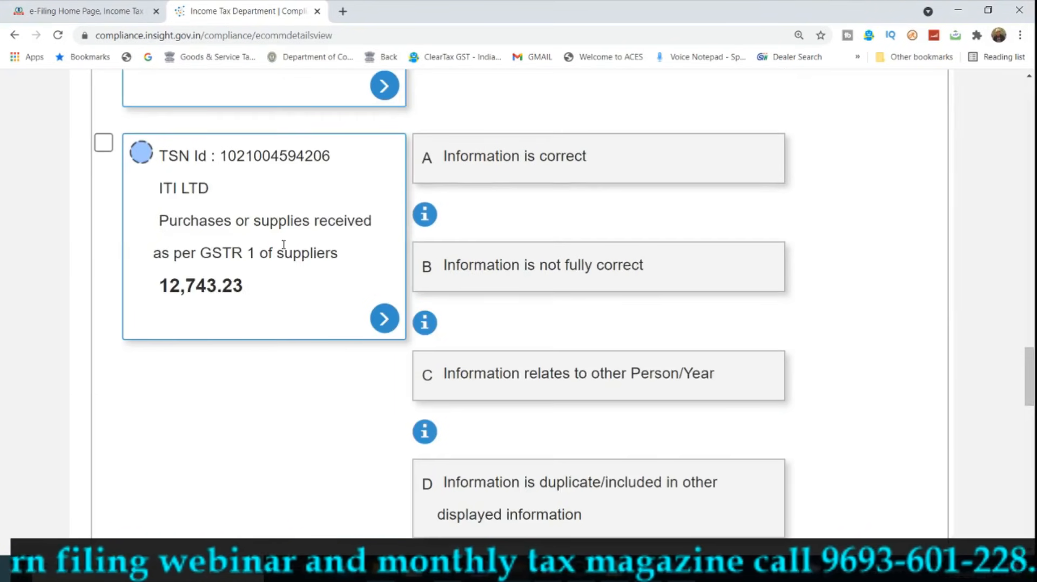
{"action": "scroll", "coordinate": [283, 246], "scroll_direction": "down", "scroll_amount": 9}
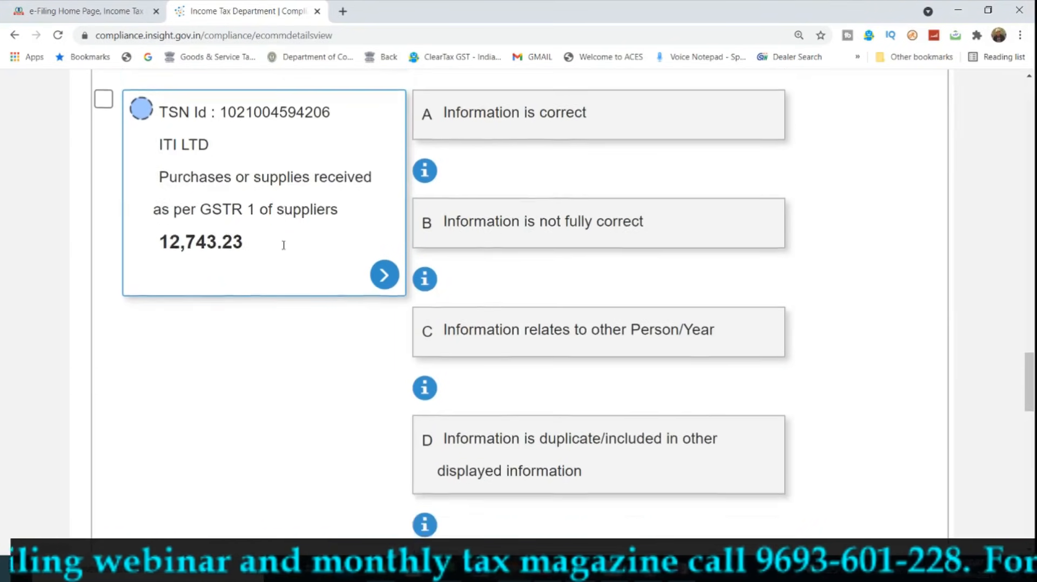
Step: Highlight the purchase wording in the Ozone Logistics entry and "GSTR 1 of suppliers" in the Ranchi Cable entry
{"action": "scroll", "coordinate": [284, 248], "scroll_direction": "down", "scroll_amount": 5}
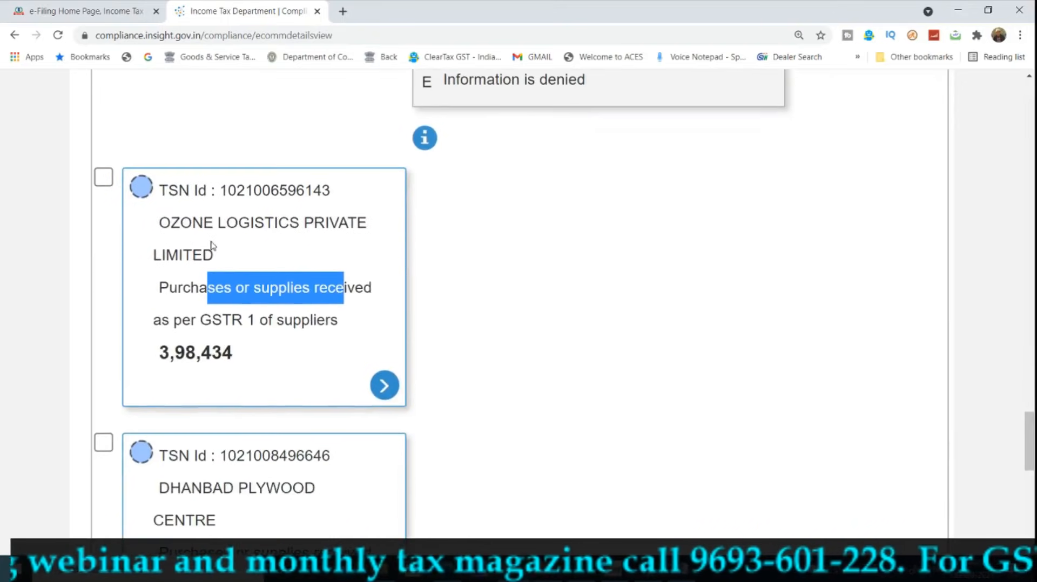
{"action": "scroll", "coordinate": [219, 291], "scroll_direction": "down", "scroll_amount": 4}
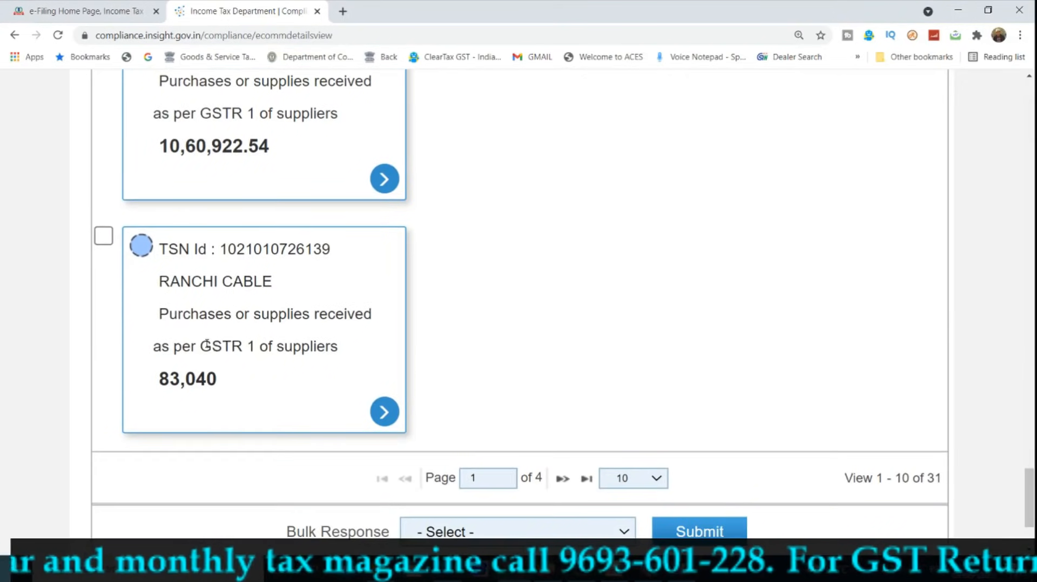
{"action": "left_click_drag", "start_coordinate": [201, 346], "coordinate": [331, 346]}
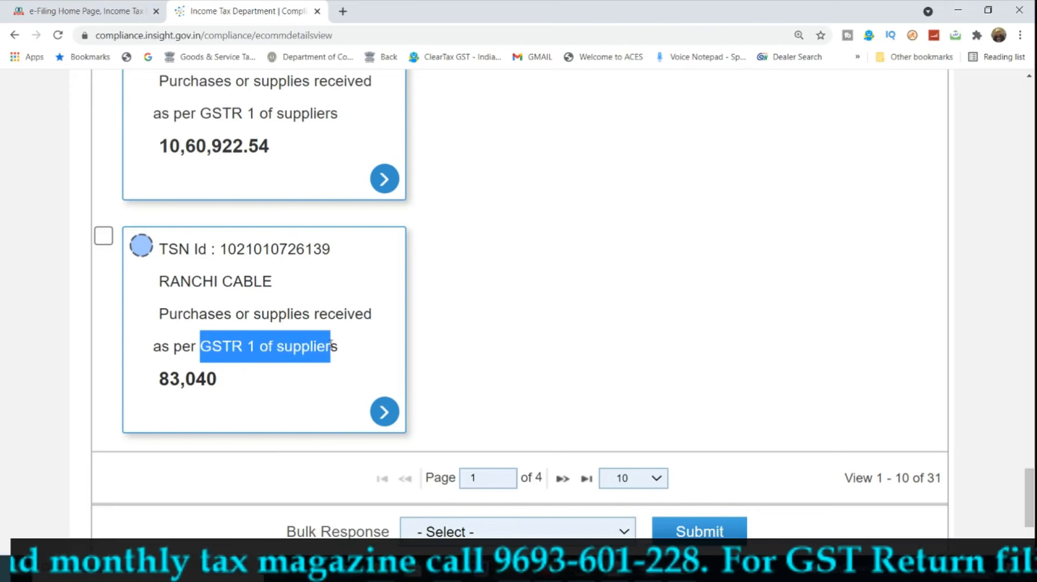
Step: Go to page 2 of the Business Transaction list and examine its supplier purchase entries
{"action": "left_click", "coordinate": [562, 478]}
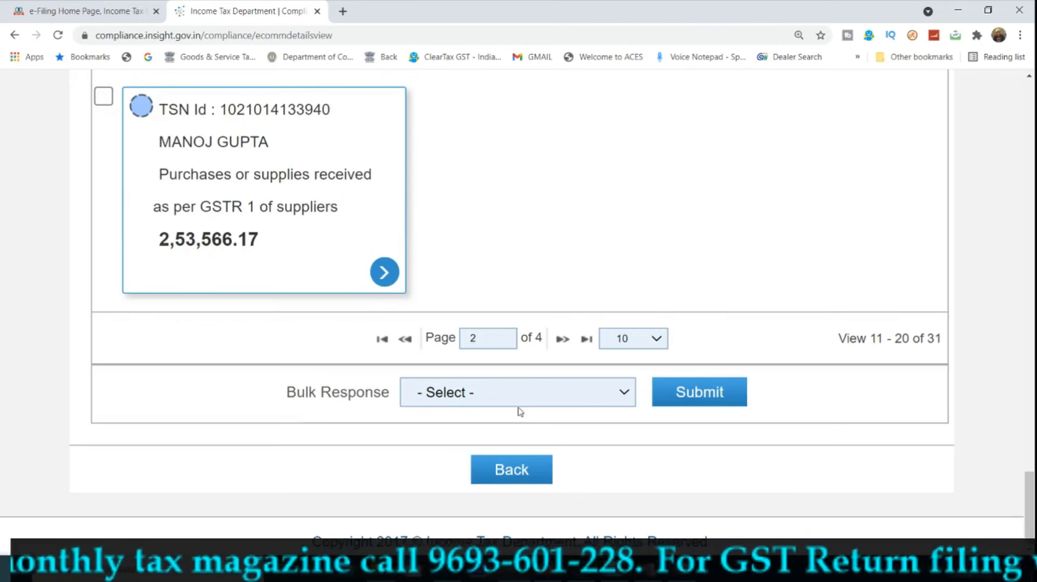
{"action": "scroll", "coordinate": [520, 412], "scroll_direction": "up", "scroll_amount": 13}
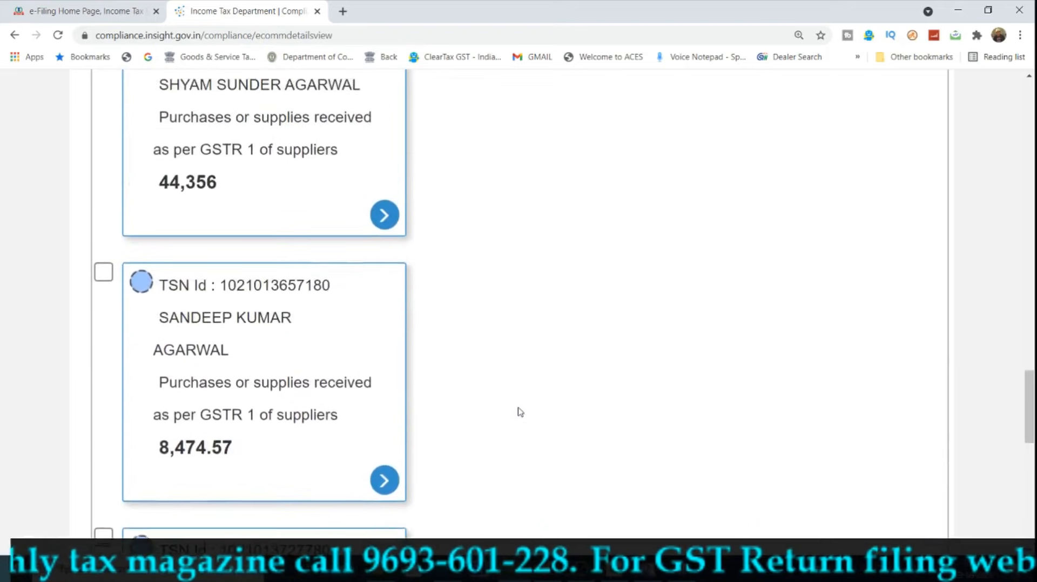
{"action": "scroll", "coordinate": [520, 412], "scroll_direction": "up", "scroll_amount": 11}
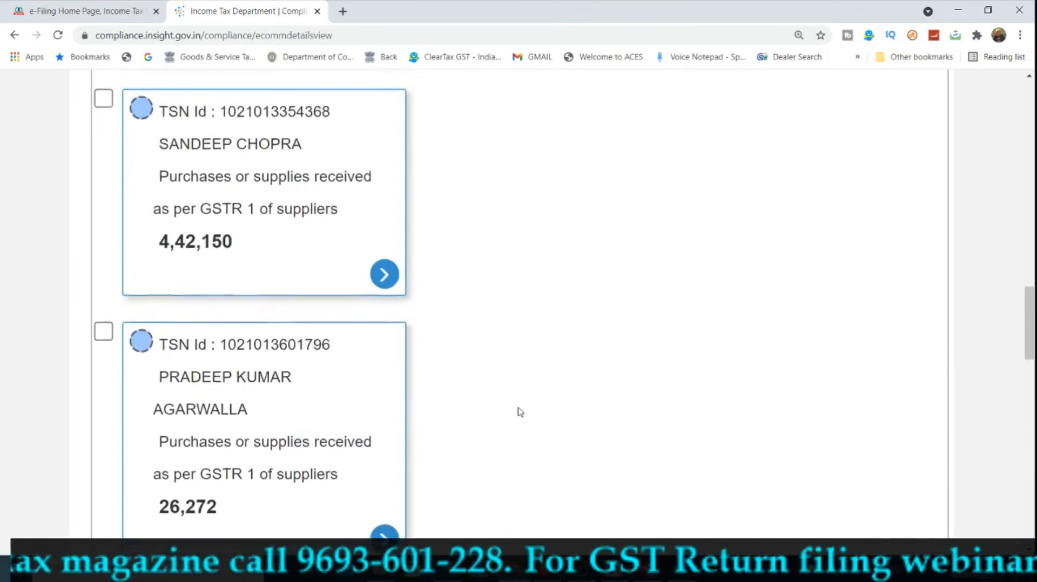
{"action": "scroll", "coordinate": [519, 412], "scroll_direction": "up", "scroll_amount": 12}
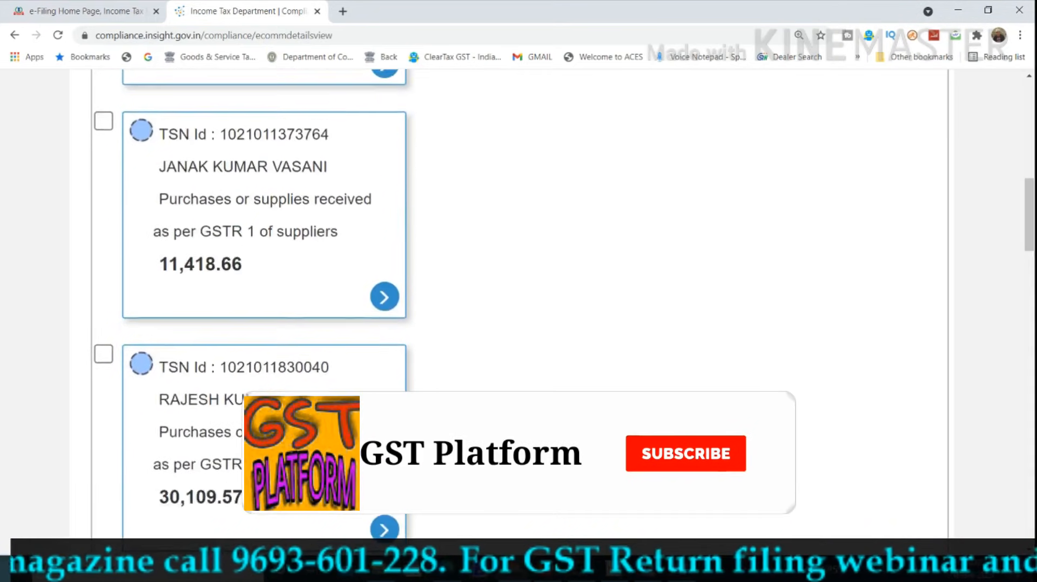
{"action": "scroll", "coordinate": [520, 412], "scroll_direction": "up", "scroll_amount": 8}
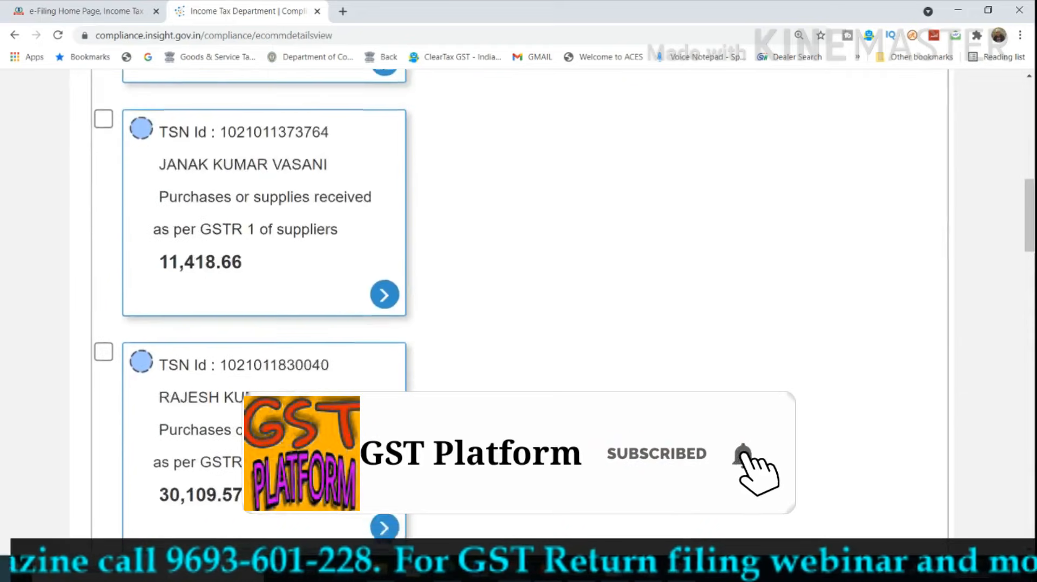
{"action": "scroll", "coordinate": [737, 486], "scroll_direction": "down", "scroll_amount": 20}
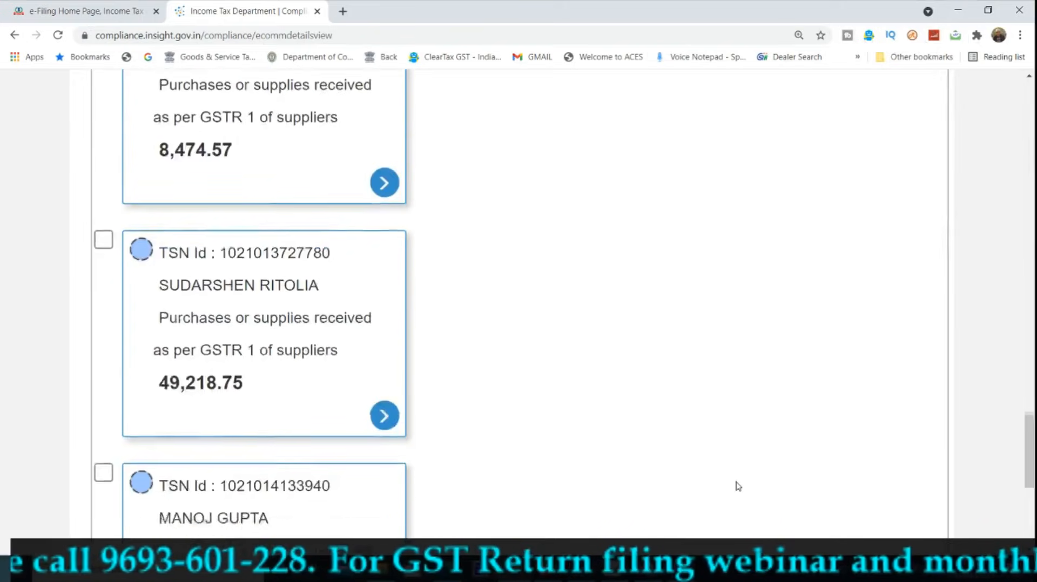
Step: Set the Business Transaction list to show 150 entries per page
{"action": "scroll", "coordinate": [737, 486], "scroll_direction": "down", "scroll_amount": 7}
{"action": "left_click", "coordinate": [665, 337]}
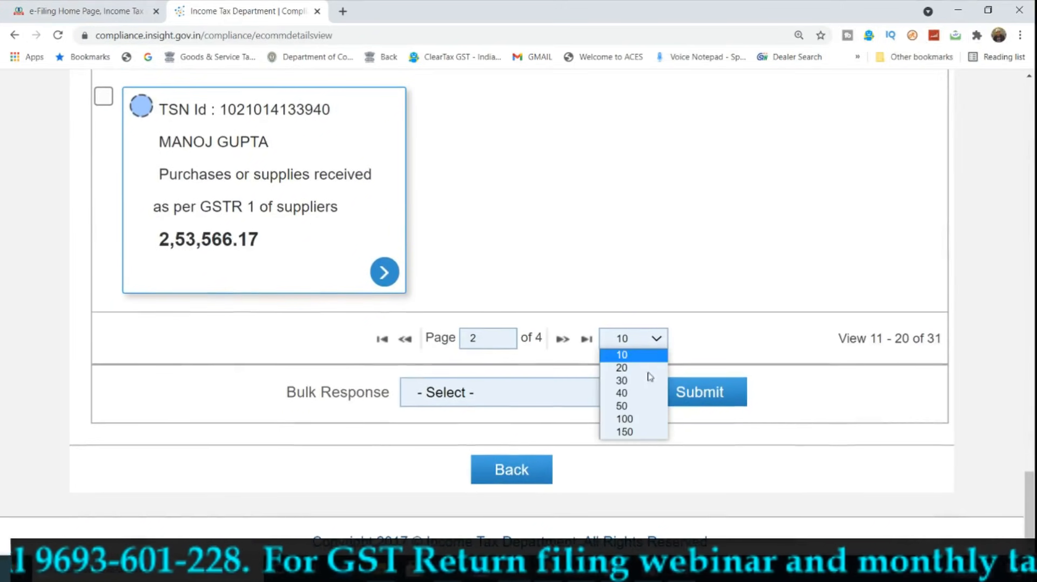
{"action": "left_click", "coordinate": [634, 430]}
Step: Examine the remaining purchase entries reported from suppliers' GSTR 1, through to the end of the full Business Transaction list
{"action": "scroll", "coordinate": [650, 308], "scroll_direction": "down", "scroll_amount": 6}
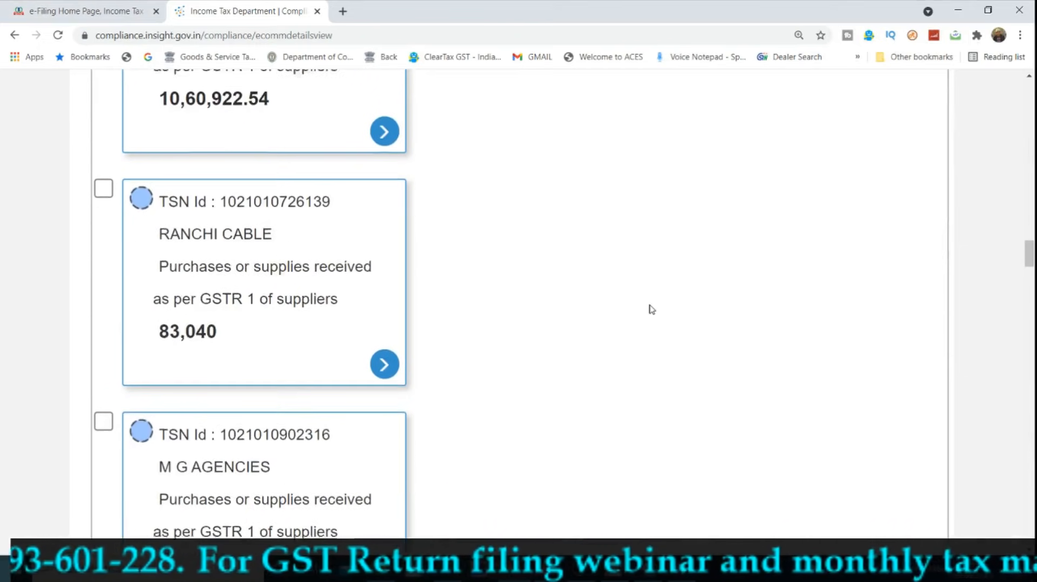
{"action": "scroll", "coordinate": [652, 309], "scroll_direction": "down", "scroll_amount": 4}
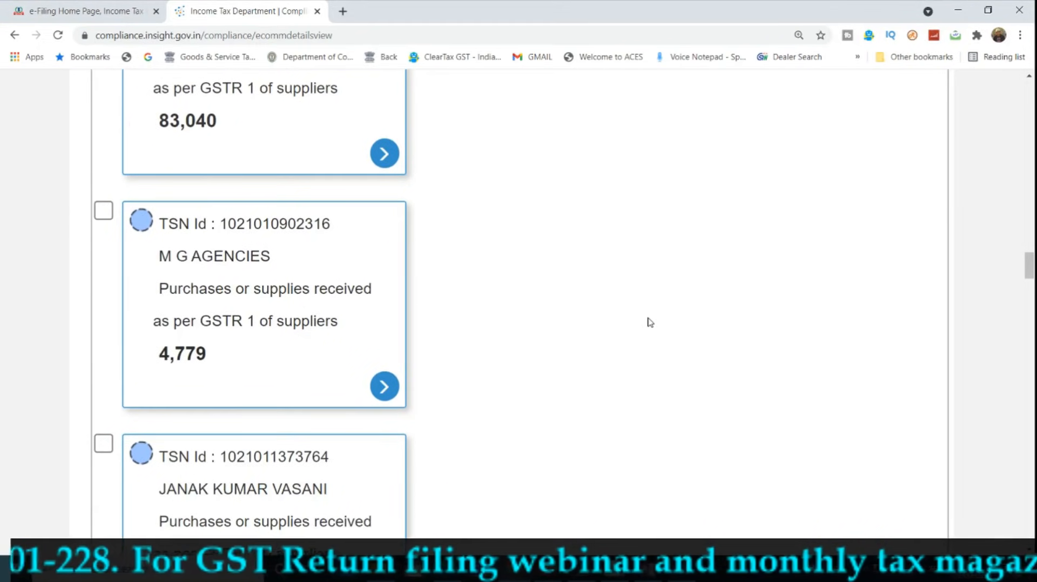
{"action": "key", "text": "ctrl+minus"}
{"action": "scroll", "coordinate": [650, 322], "scroll_direction": "down", "scroll_amount": 8}
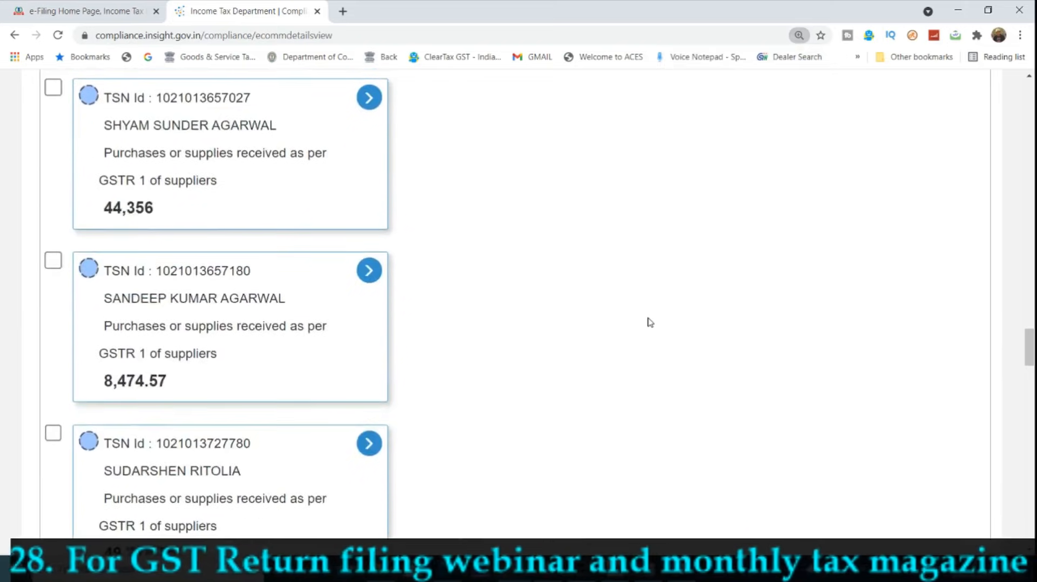
{"action": "scroll", "coordinate": [650, 322], "scroll_direction": "down", "scroll_amount": 8}
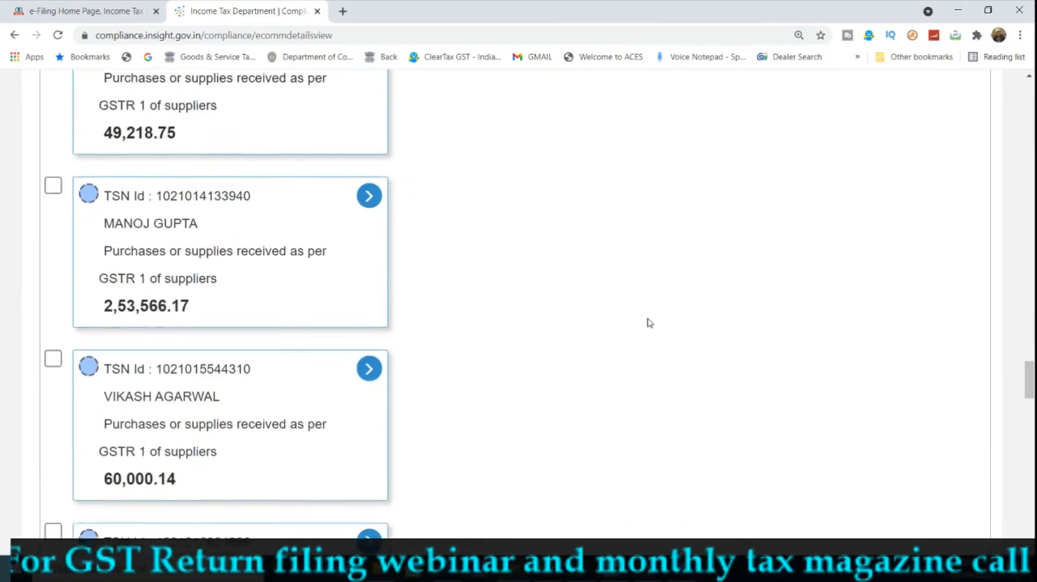
{"action": "scroll", "coordinate": [649, 322], "scroll_direction": "down", "scroll_amount": 10}
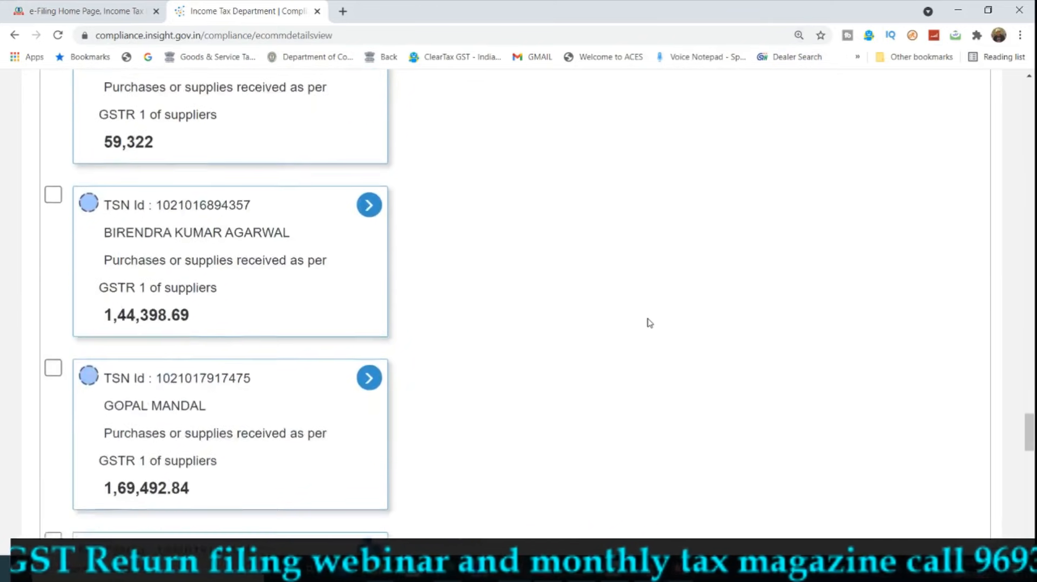
{"action": "scroll", "coordinate": [650, 322], "scroll_direction": "down", "scroll_amount": 7}
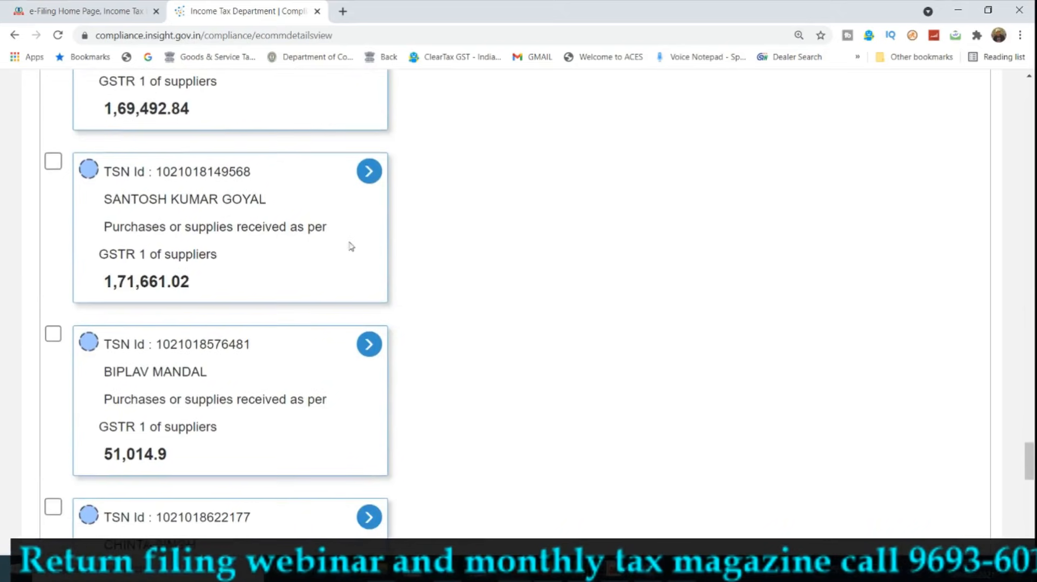
{"action": "scroll", "coordinate": [303, 343], "scroll_direction": "down", "scroll_amount": 5}
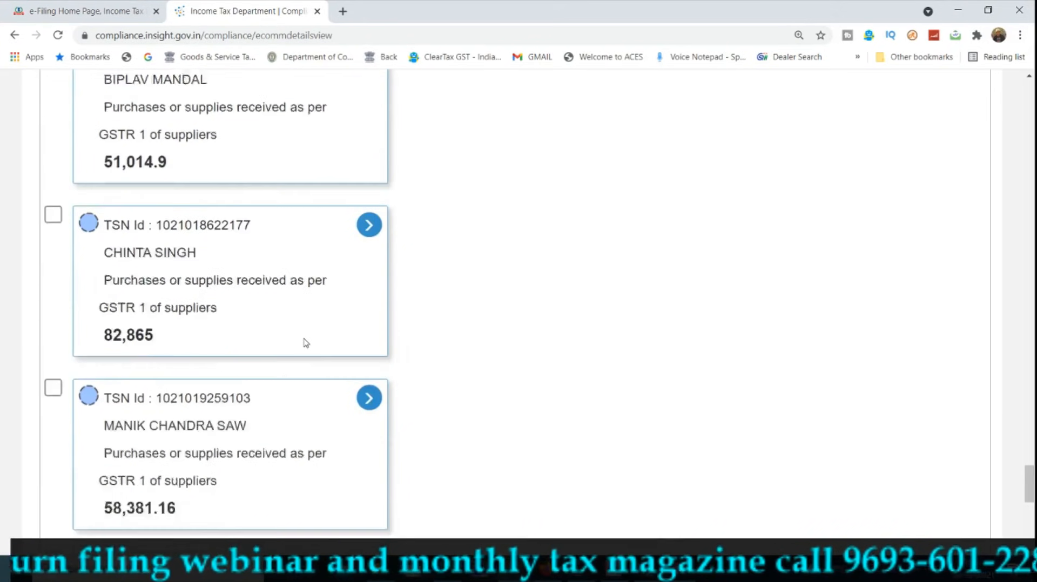
{"action": "scroll", "coordinate": [306, 342], "scroll_direction": "down", "scroll_amount": 6}
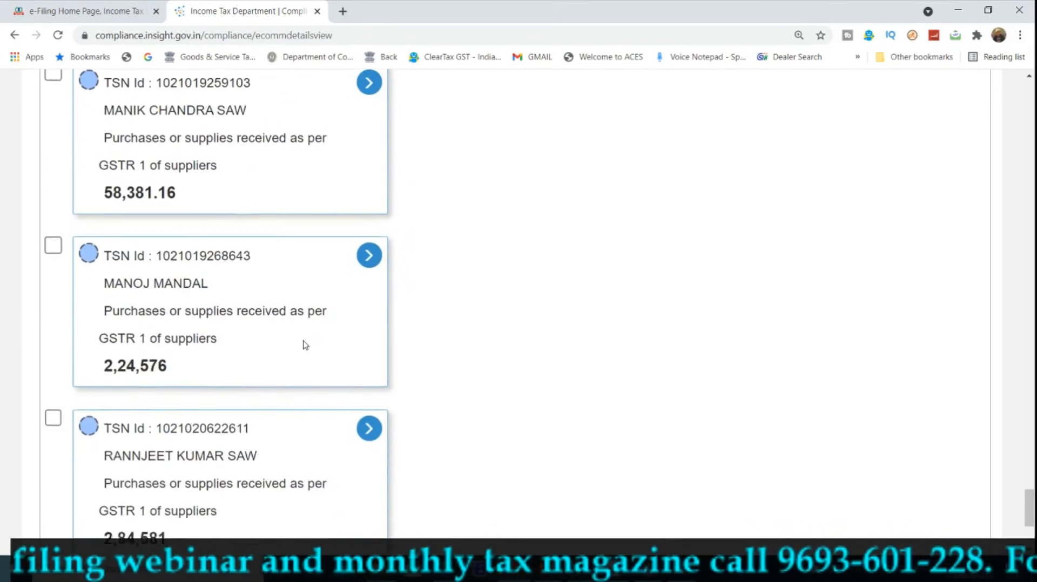
{"action": "scroll", "coordinate": [306, 345], "scroll_direction": "down", "scroll_amount": 4}
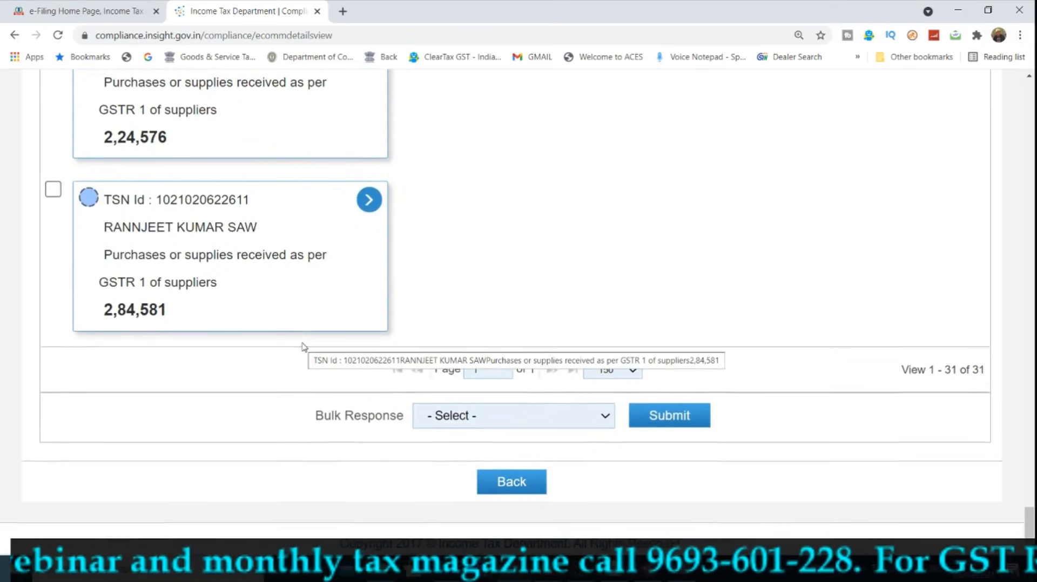
Step: From the Significant Transactions summary, open the Cash Withdrawal details and highlight the reporting bank, Punjab National Bank
{"action": "left_click", "coordinate": [514, 484]}
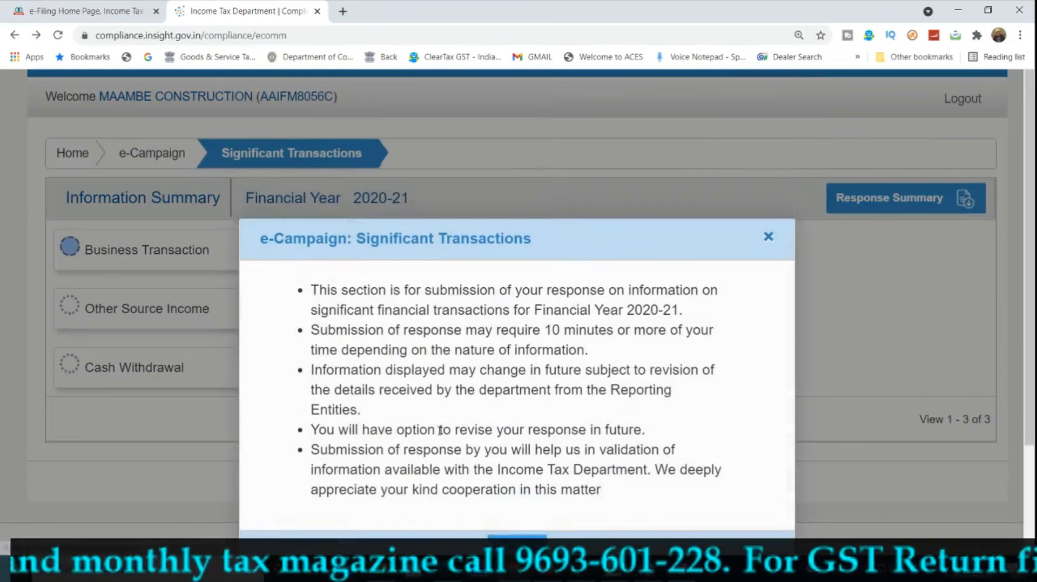
{"action": "left_click", "coordinate": [516, 551]}
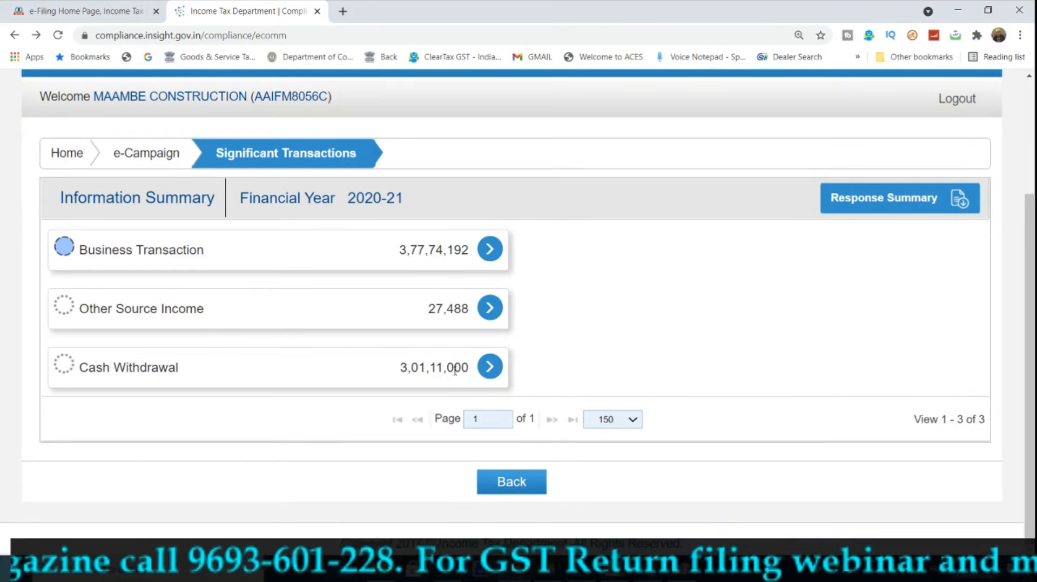
{"action": "left_click", "coordinate": [490, 368]}
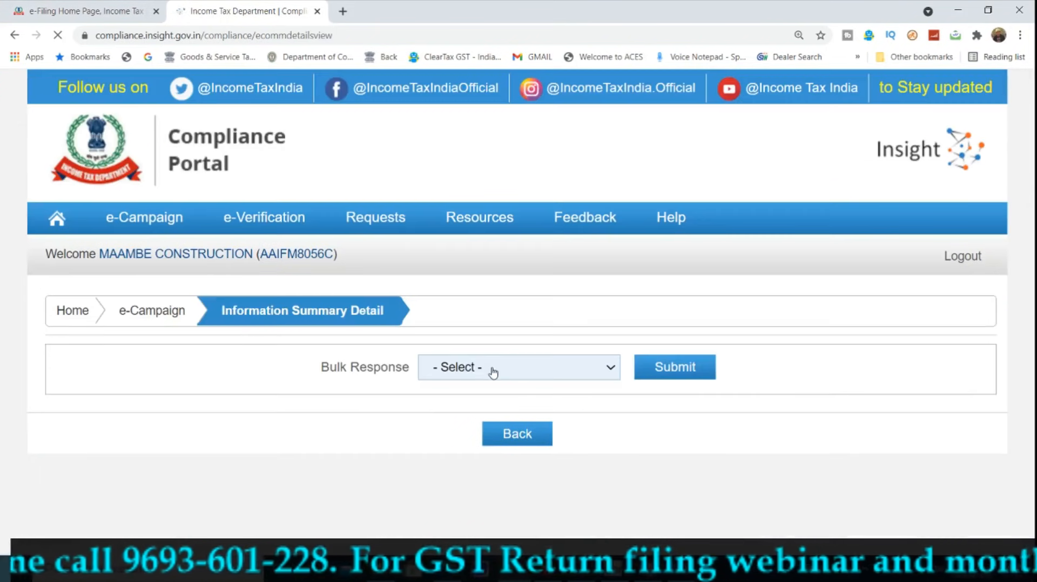
{"action": "scroll", "coordinate": [493, 371], "scroll_direction": "down", "scroll_amount": 4}
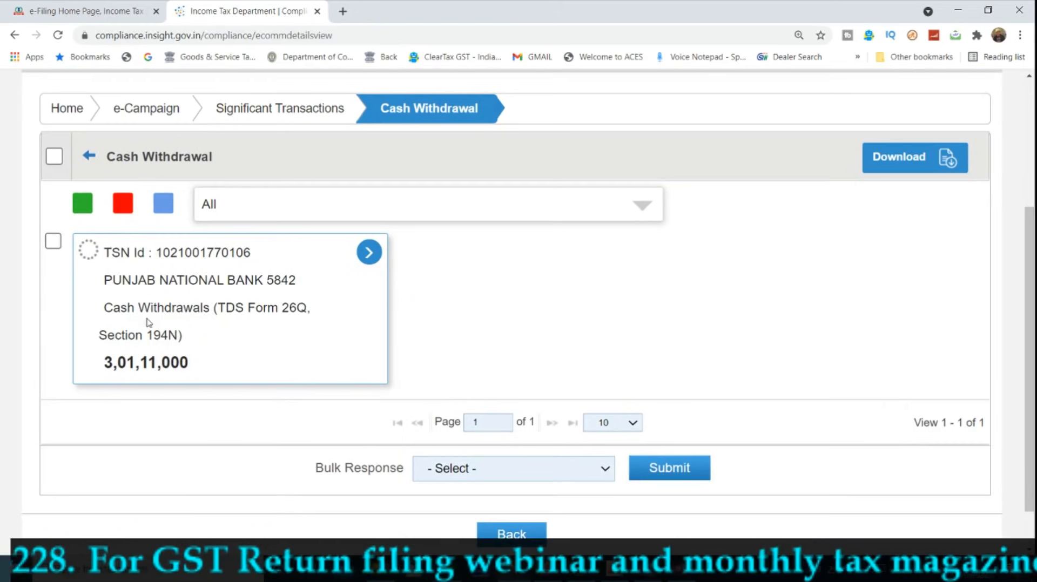
{"action": "left_click_drag", "start_coordinate": [123, 283], "coordinate": [276, 296]}
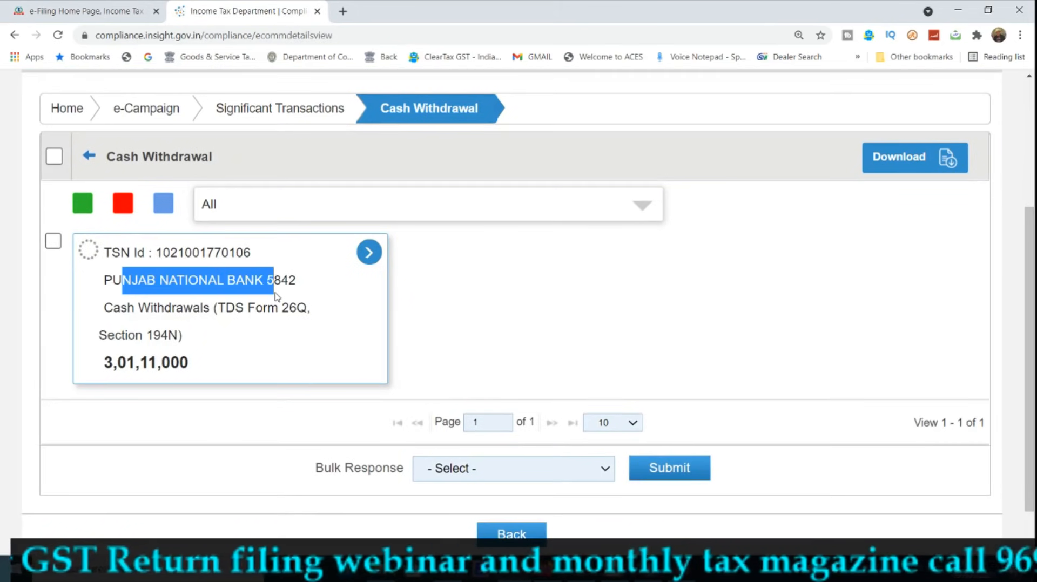
Step: Return to the Significant Transactions summary, dismissing its notice, and open the Other Source Income details
{"action": "left_click", "coordinate": [508, 532]}
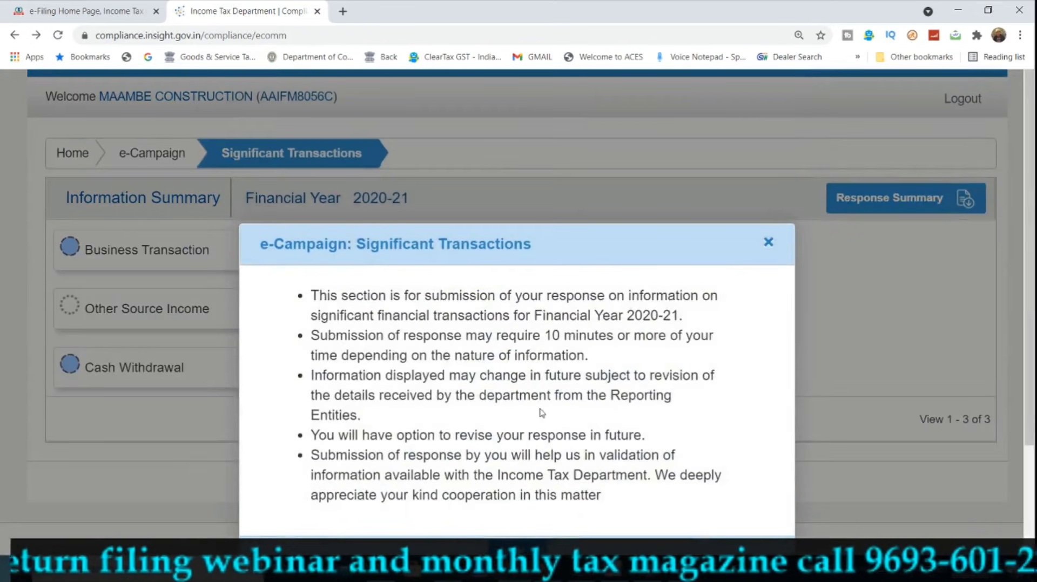
{"action": "left_click", "coordinate": [513, 423]}
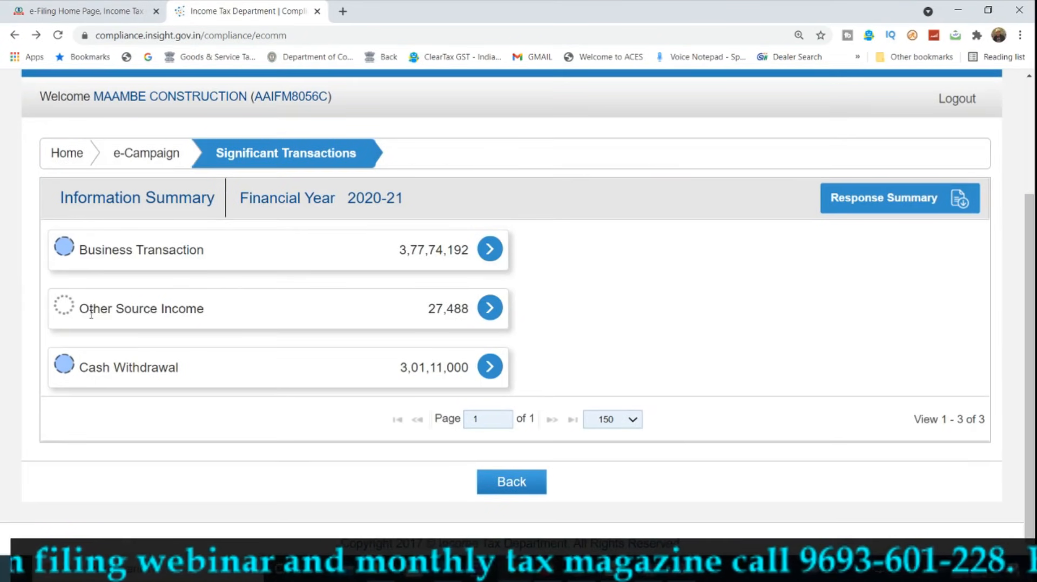
{"action": "left_click", "coordinate": [490, 309]}
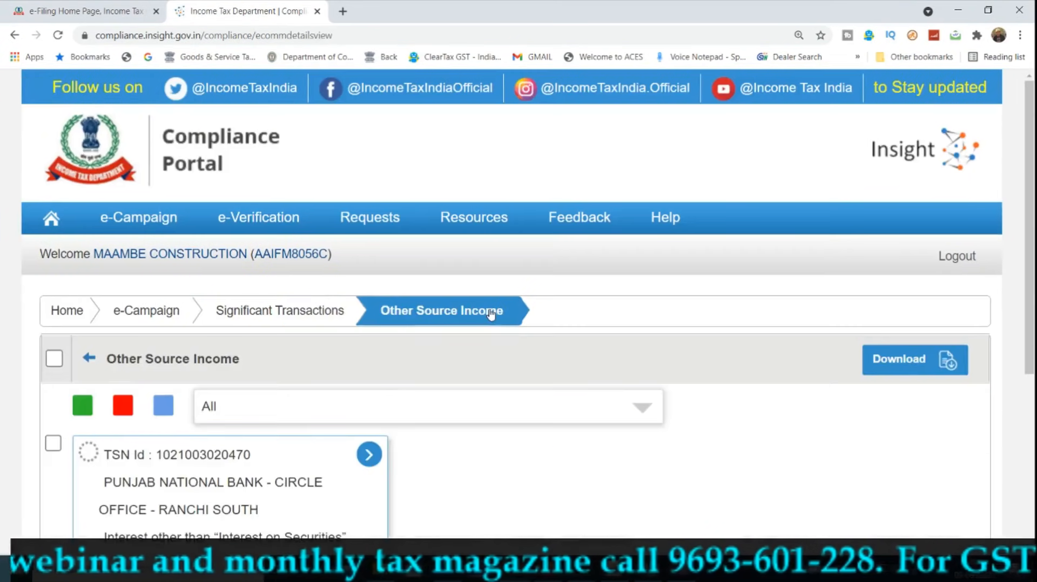
Step: Examine the Punjab National Bank interest entry reported under Section 194A in the Other Source Income details
{"action": "scroll", "coordinate": [490, 318], "scroll_direction": "down", "scroll_amount": 4}
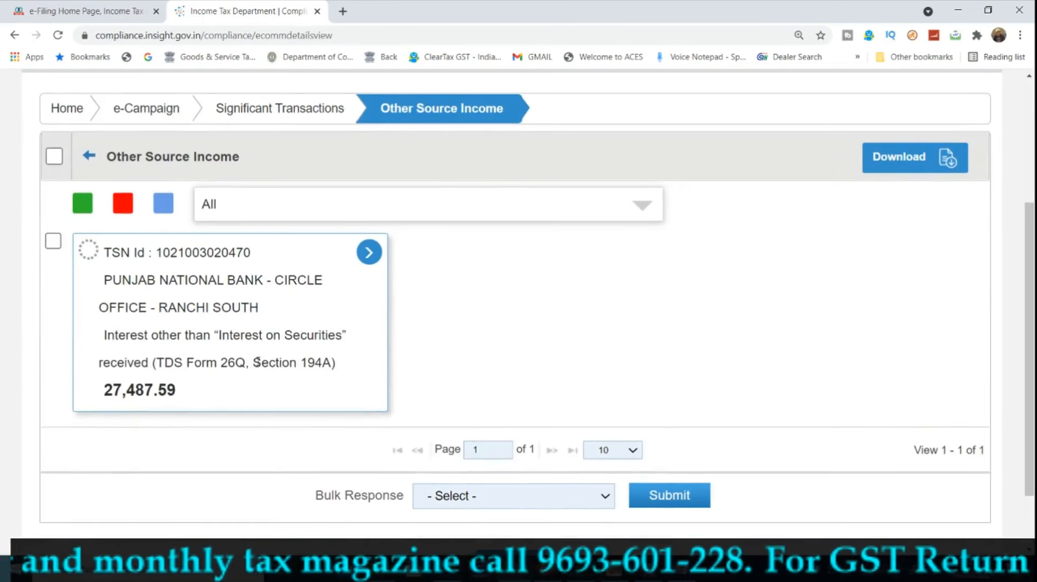
{"action": "scroll", "coordinate": [305, 332], "scroll_direction": "up", "scroll_amount": 4}
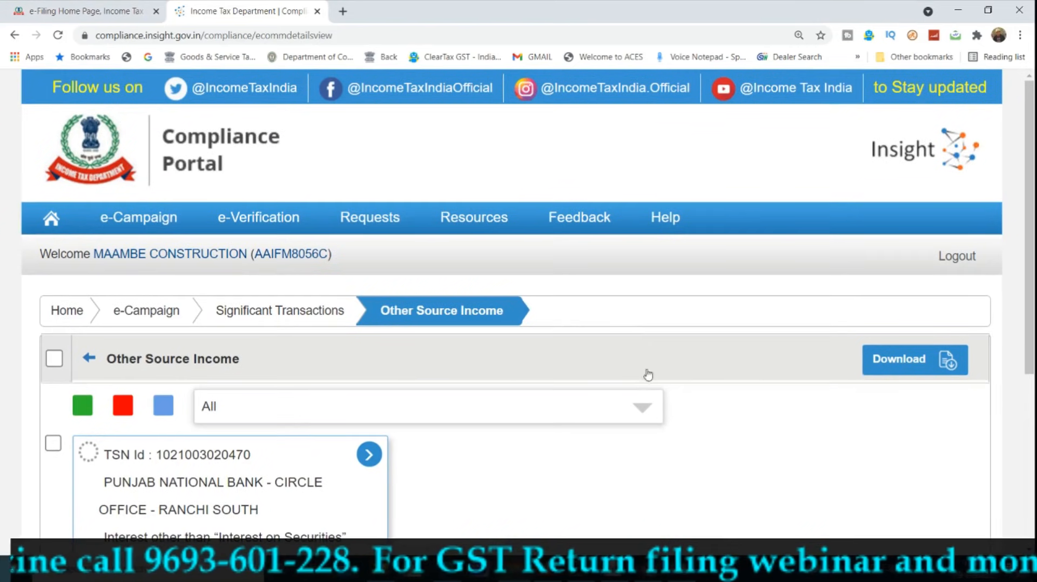
Step: Switch to the e-Filing portal, open the Compliance Portal's E-Campaign page from the pending actions, and proceed to the Compliance Portal
{"action": "left_click", "coordinate": [100, 13]}
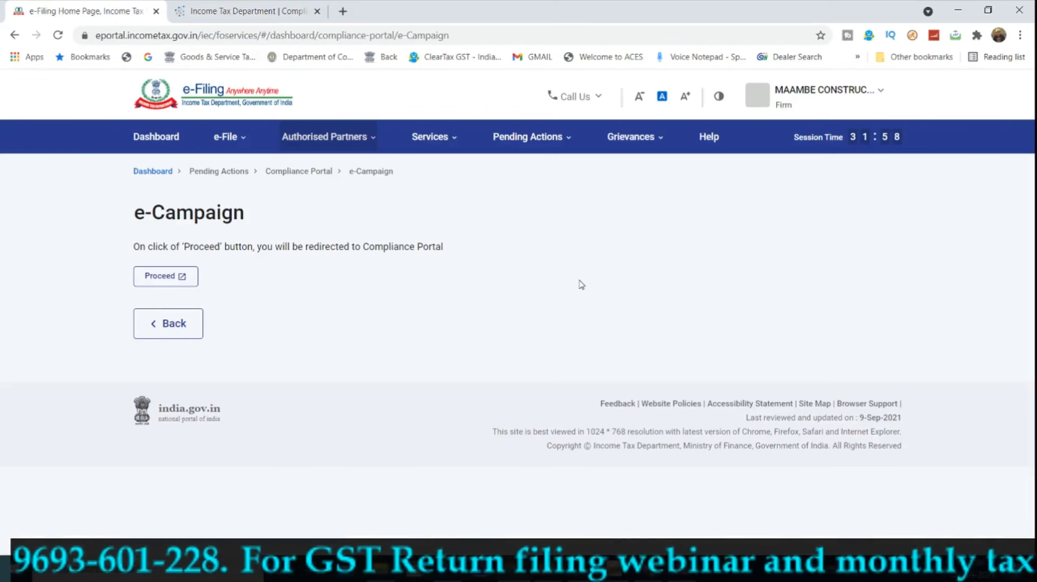
{"action": "left_click", "coordinate": [541, 141]}
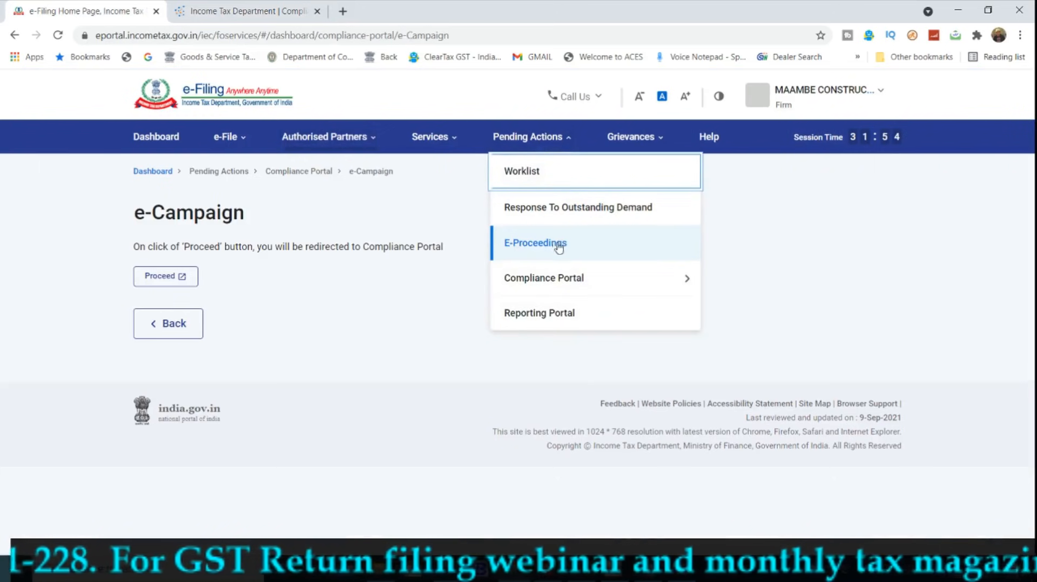
{"action": "mouse_move", "coordinate": [569, 278]}
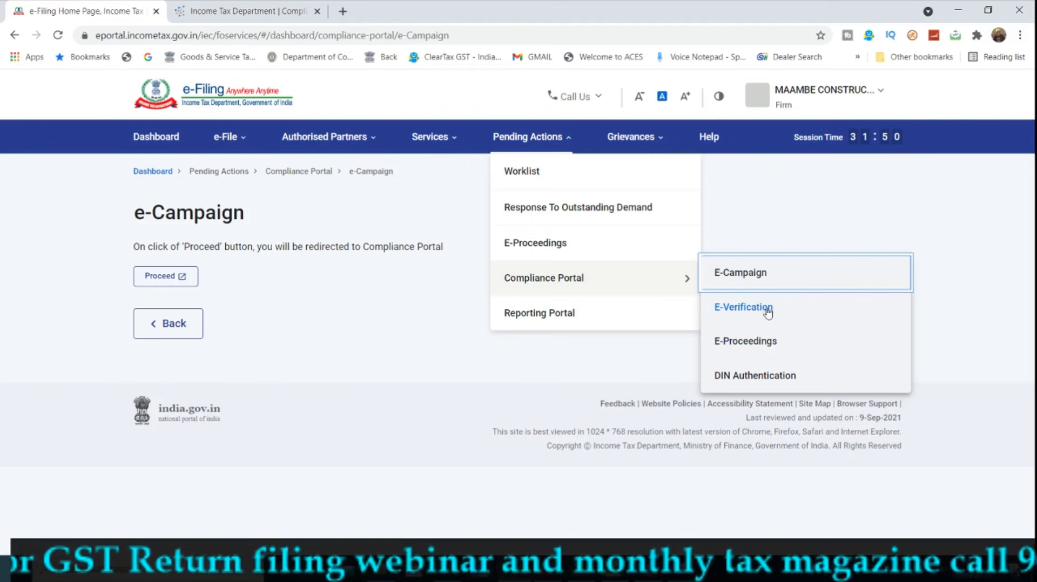
{"action": "left_click", "coordinate": [744, 276]}
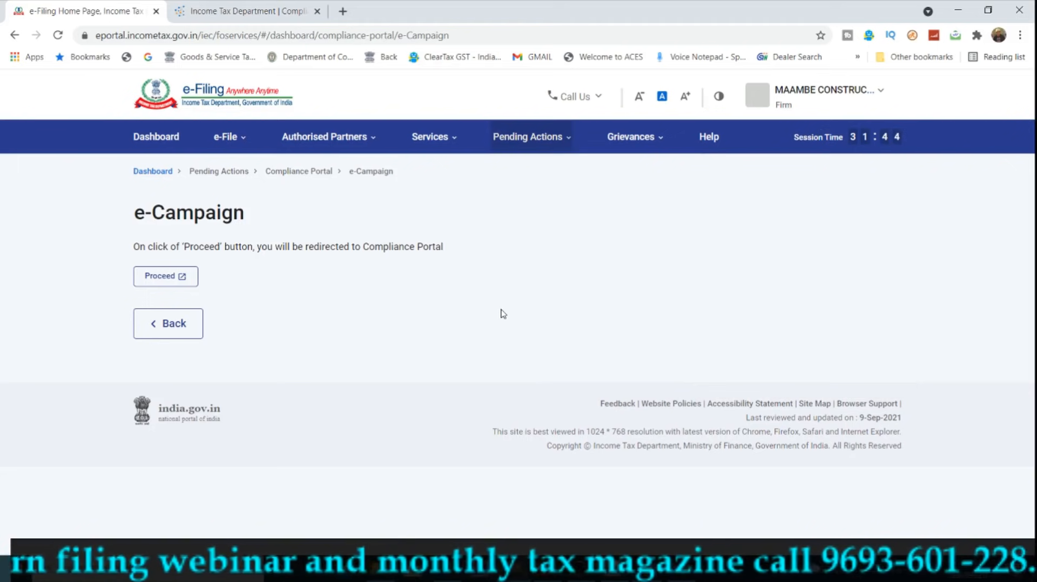
{"action": "left_click", "coordinate": [180, 273]}
Step: Go to the Compliance Portal home page, review its available services, and open the Annual Information Statement
{"action": "left_click", "coordinate": [51, 218]}
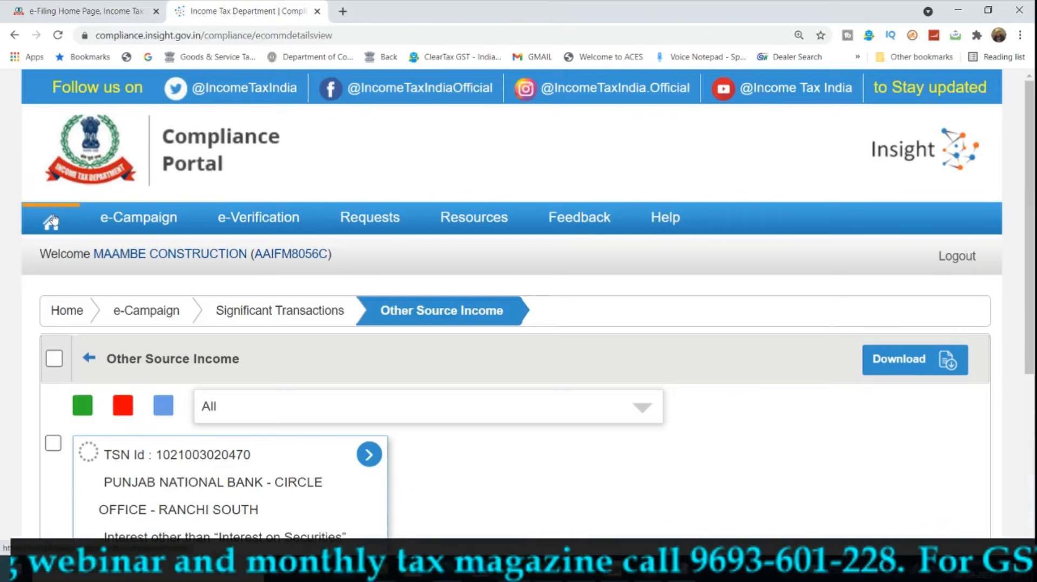
{"action": "scroll", "coordinate": [551, 311], "scroll_direction": "down", "scroll_amount": 2}
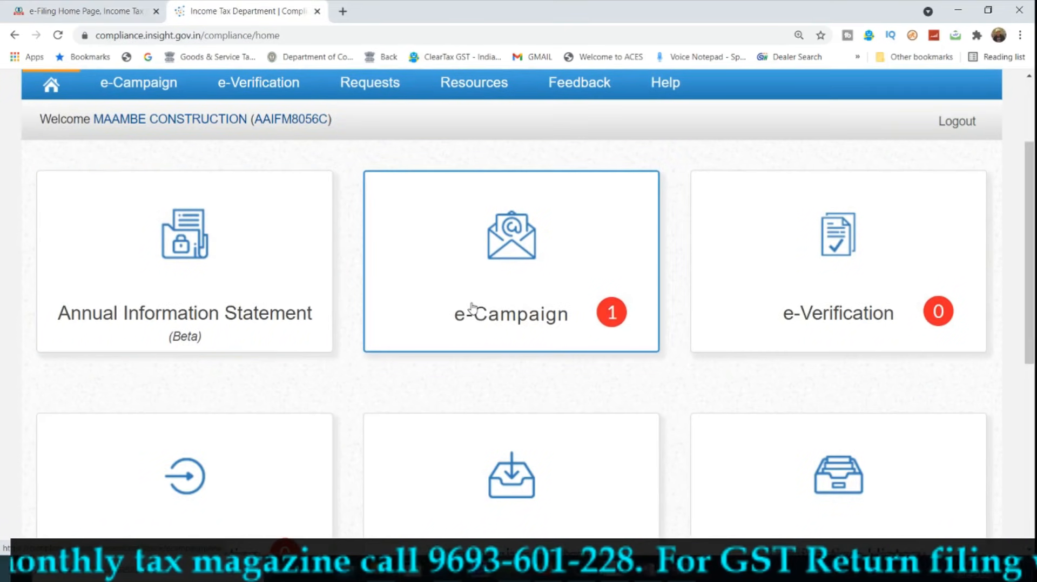
{"action": "scroll", "coordinate": [473, 307], "scroll_direction": "down", "scroll_amount": 2}
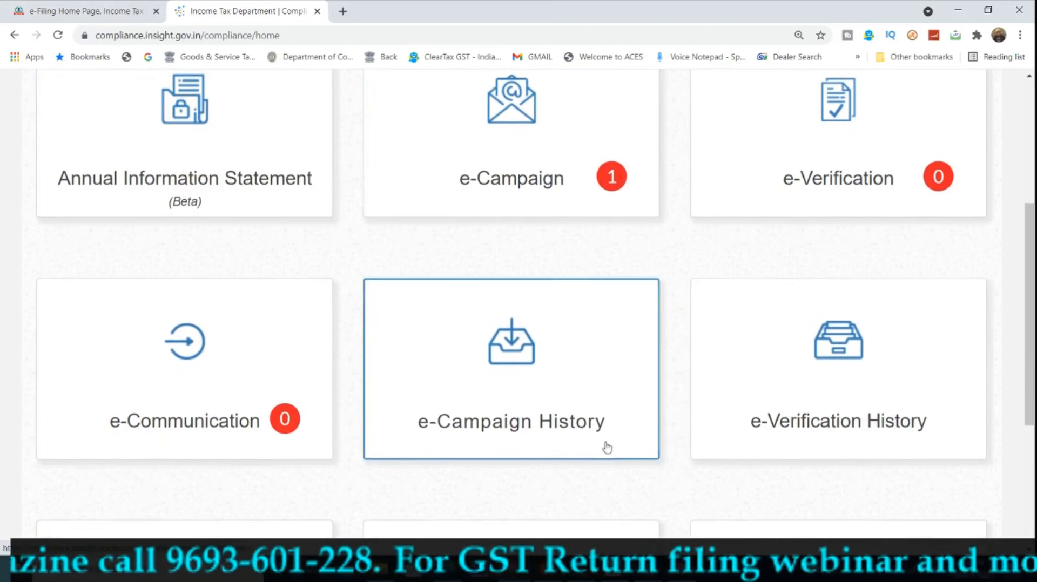
{"action": "key", "text": "alt+Tab"}
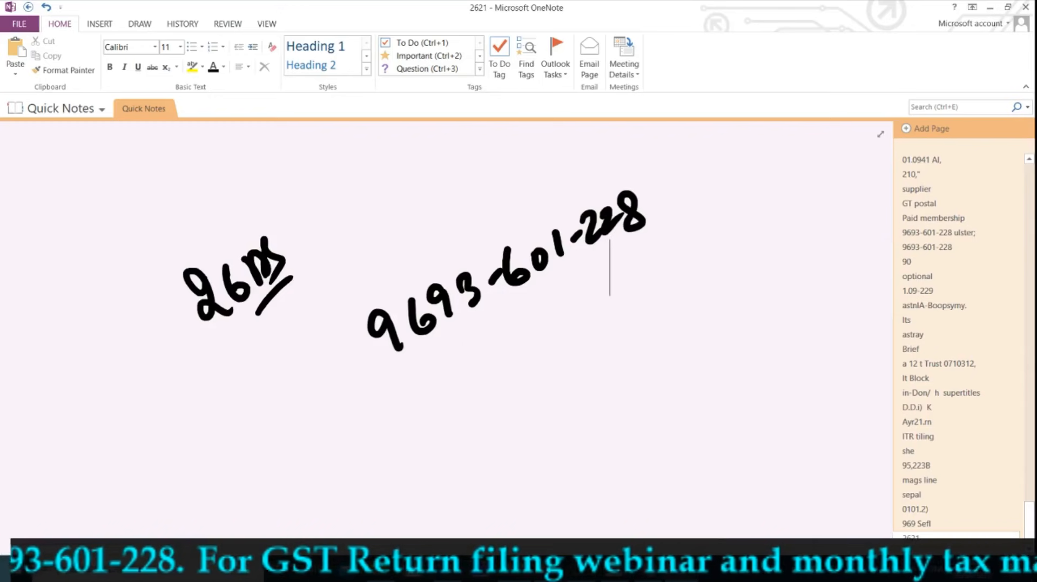
{"action": "key", "text": "alt+Tab"}
{"action": "left_click", "coordinate": [226, 162]}
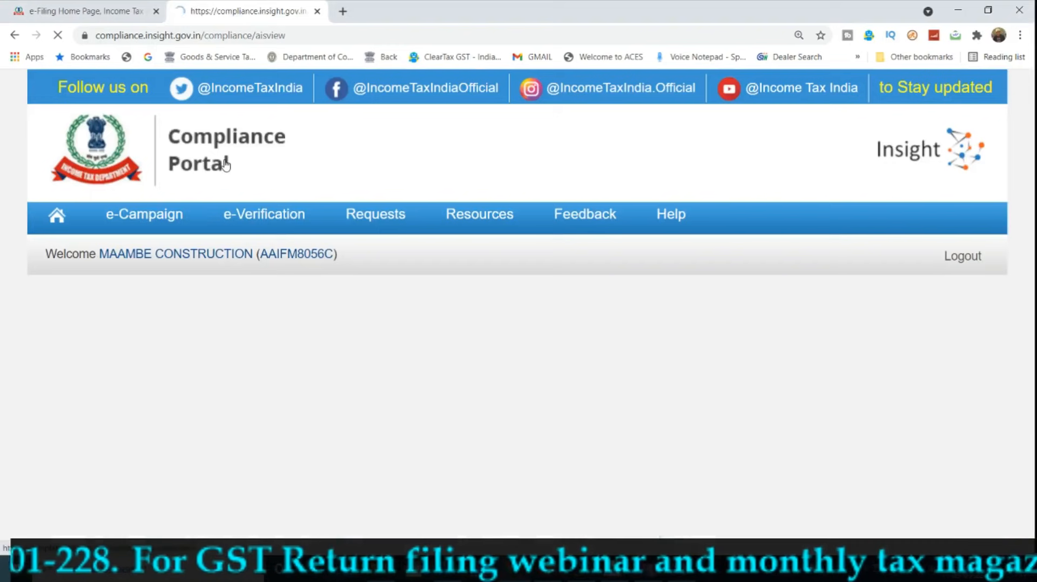
Step: Open the F.Y. 2019-20 Annual Information Statement (Form 26AS) and choose the AIS (26AS) option
{"action": "scroll", "coordinate": [594, 426], "scroll_direction": "down", "scroll_amount": 2}
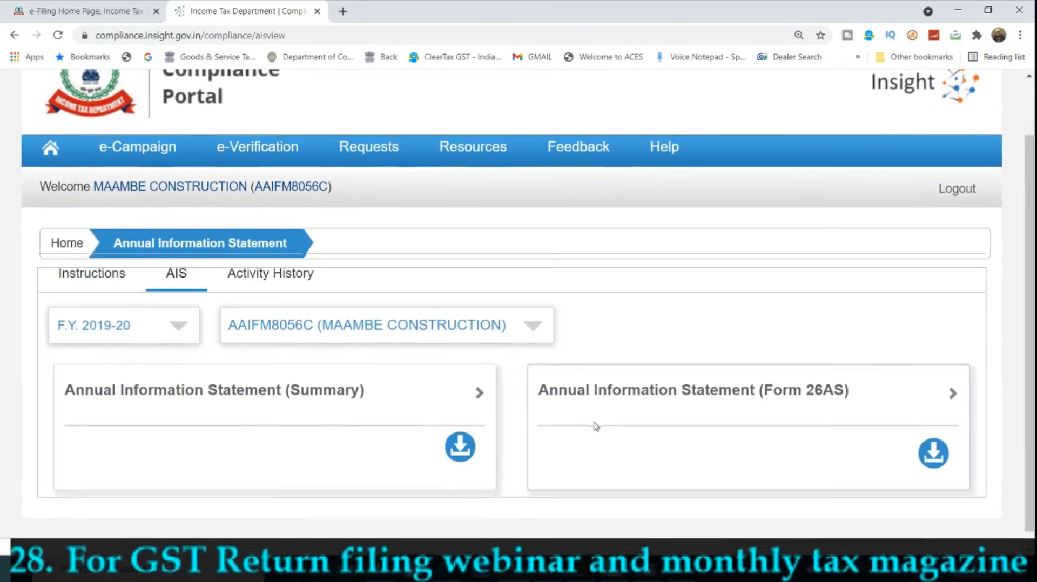
{"action": "left_click", "coordinate": [951, 378]}
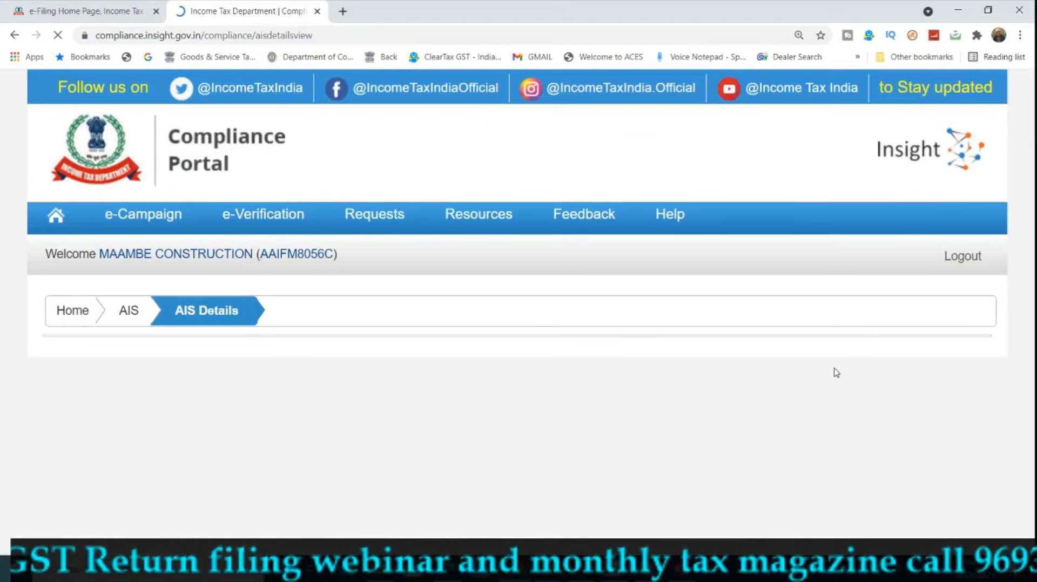
{"action": "scroll", "coordinate": [835, 372], "scroll_direction": "down", "scroll_amount": 3}
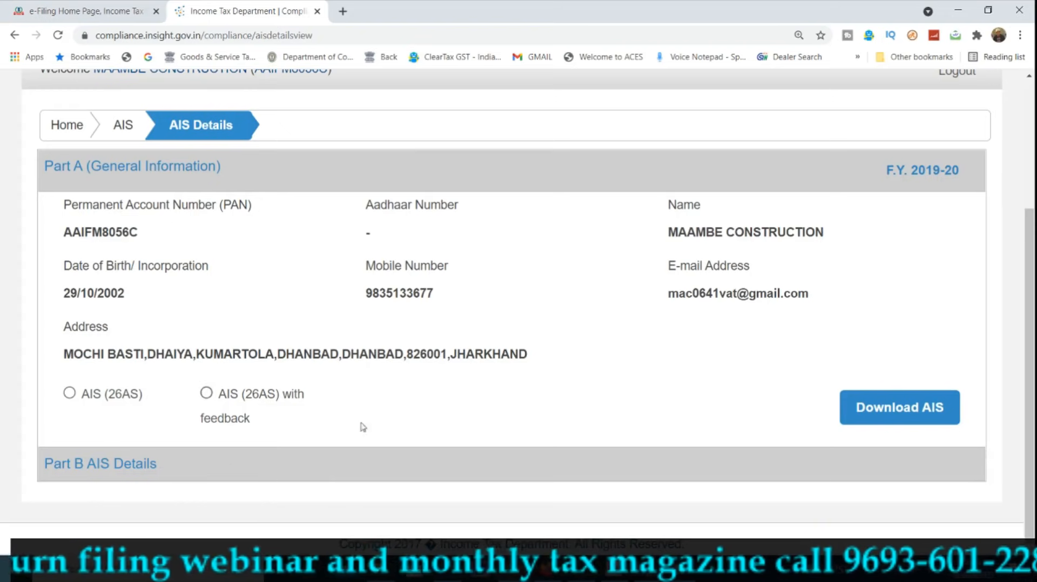
{"action": "left_click", "coordinate": [70, 394]}
Step: Examine the Part B1 tax deducted/collected at source entries, including their information sources and the amounts reported for each
{"action": "scroll", "coordinate": [162, 388], "scroll_direction": "down", "scroll_amount": 10}
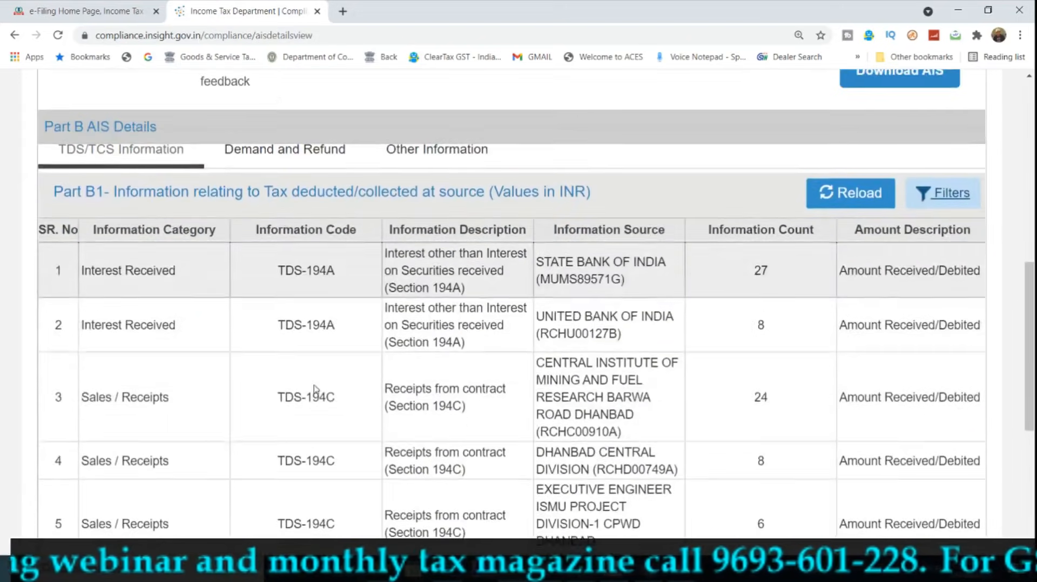
{"action": "scroll", "coordinate": [327, 382], "scroll_direction": "down", "scroll_amount": 4}
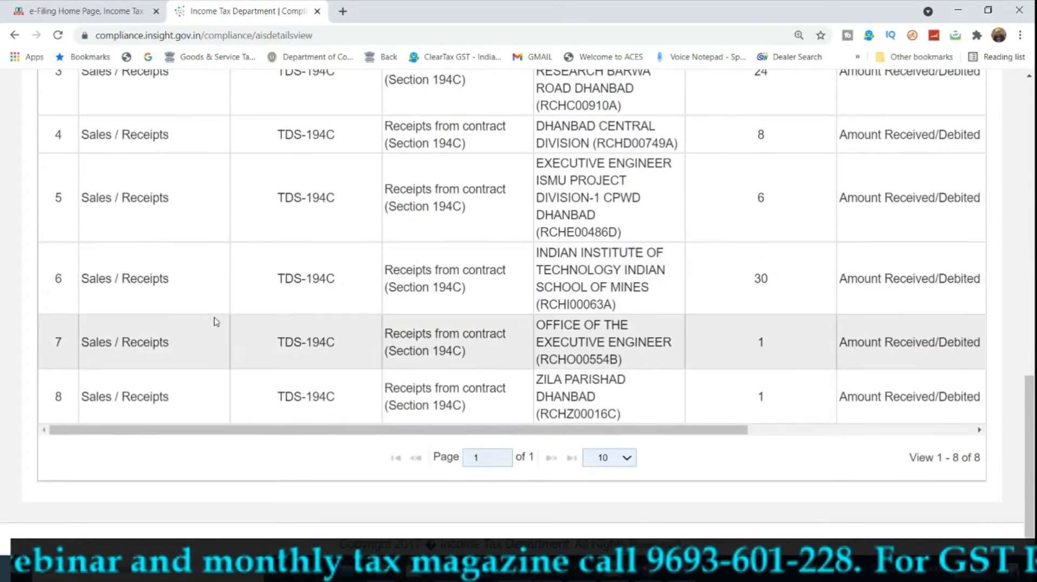
{"action": "scroll", "coordinate": [480, 356], "scroll_direction": "up", "scroll_amount": 2}
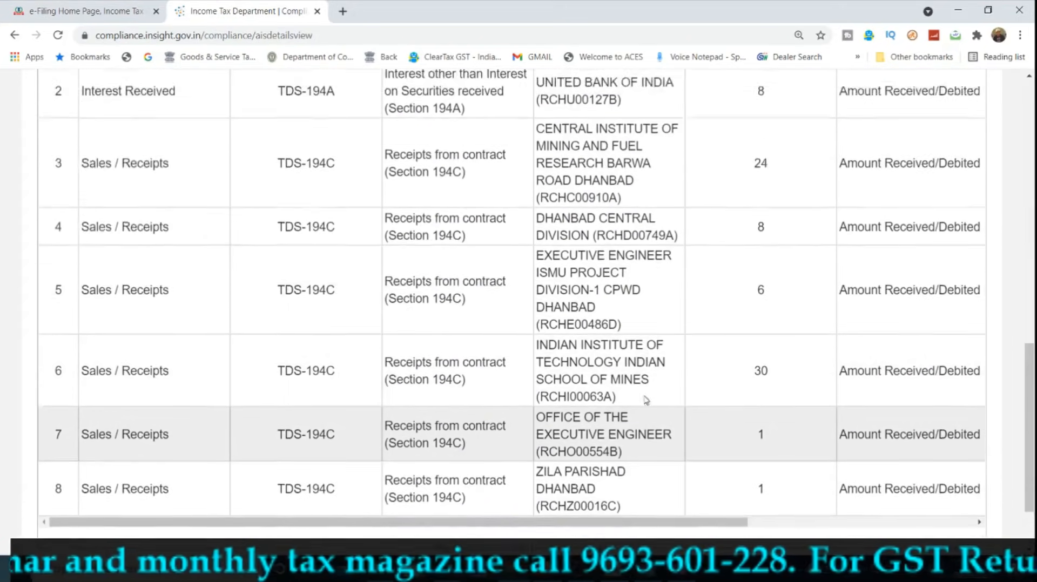
{"action": "scroll", "coordinate": [646, 400], "scroll_direction": "up", "scroll_amount": 3}
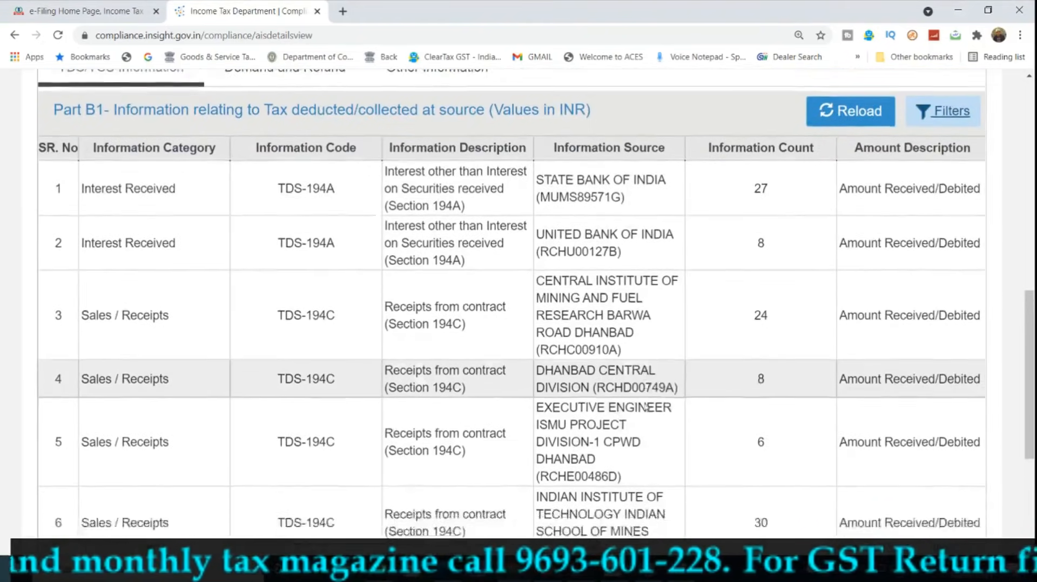
{"action": "scroll", "coordinate": [646, 406], "scroll_direction": "down", "scroll_amount": 5}
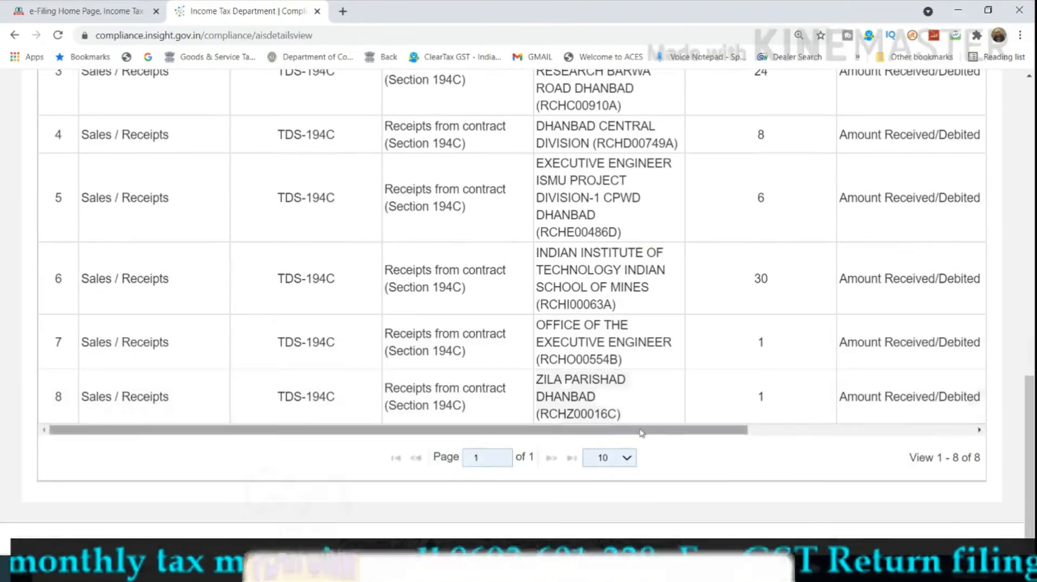
{"action": "left_click_drag", "start_coordinate": [641, 432], "coordinate": [948, 448]}
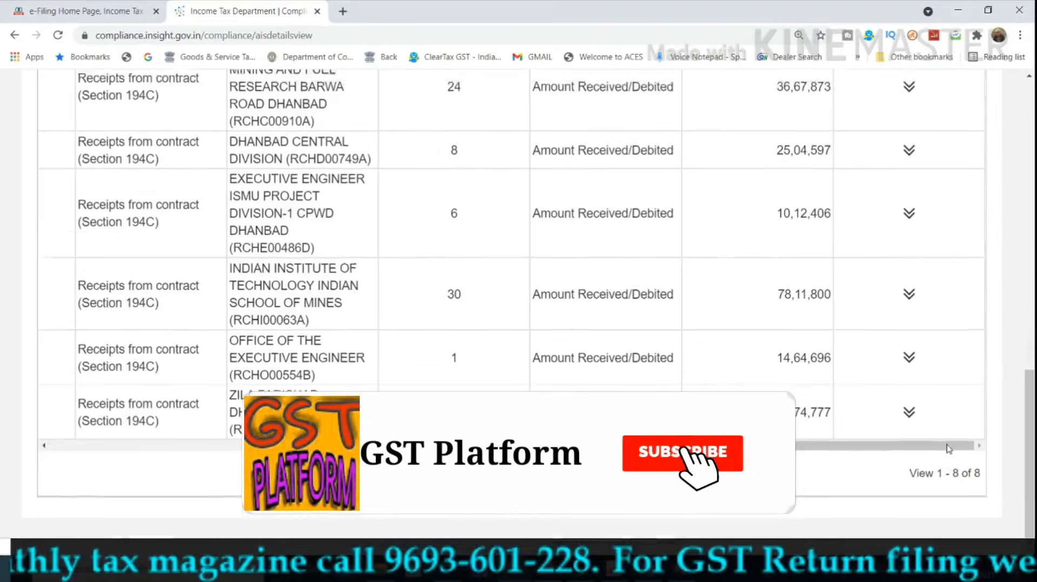
Step: Expand the State Bank of India interest entry and examine its individual payments with the tax deducted and deposited
{"action": "scroll", "coordinate": [939, 400], "scroll_direction": "up", "scroll_amount": 6}
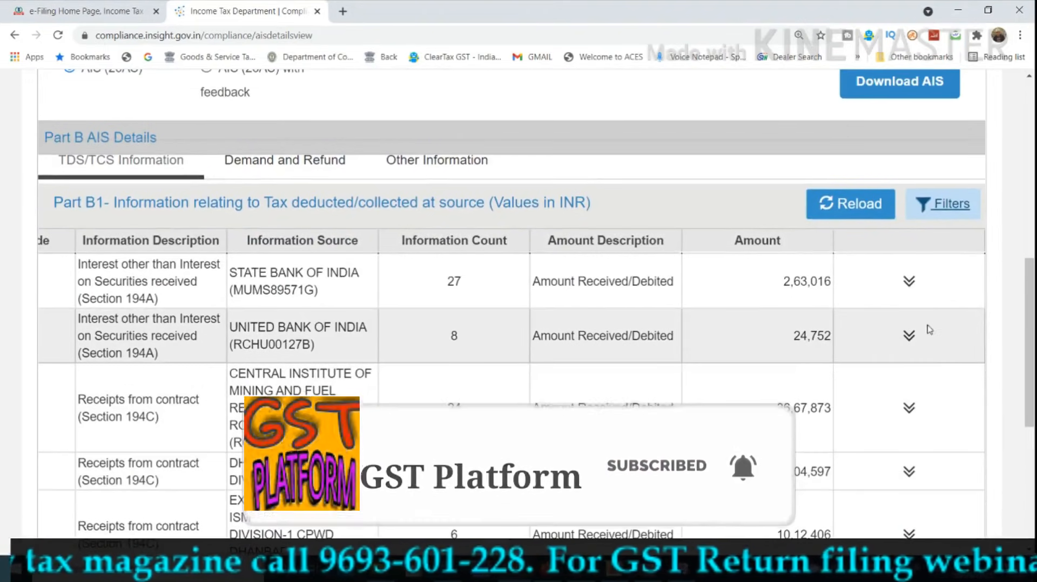
{"action": "left_click", "coordinate": [906, 279]}
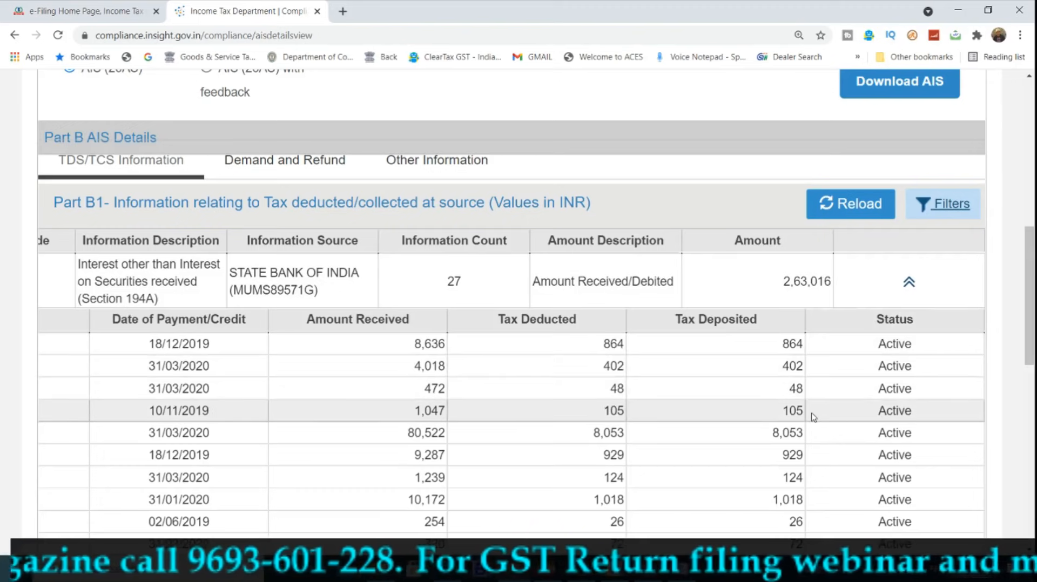
{"action": "scroll", "coordinate": [813, 416], "scroll_direction": "down", "scroll_amount": 4}
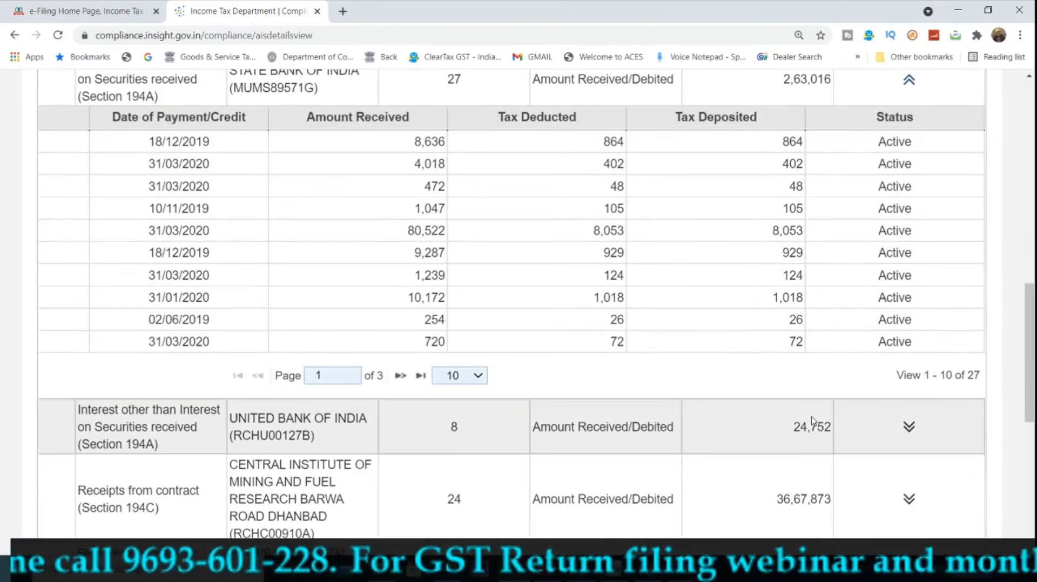